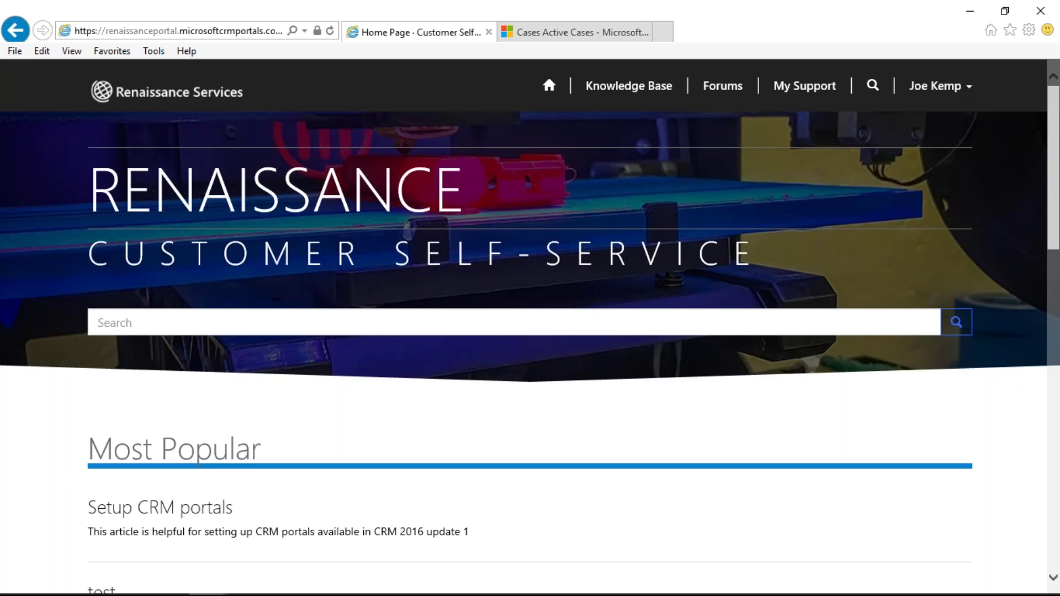
Step: Open the My Support page and view the filter choices for the list of open cases
{"action": "left_click", "coordinate": [822, 96]}
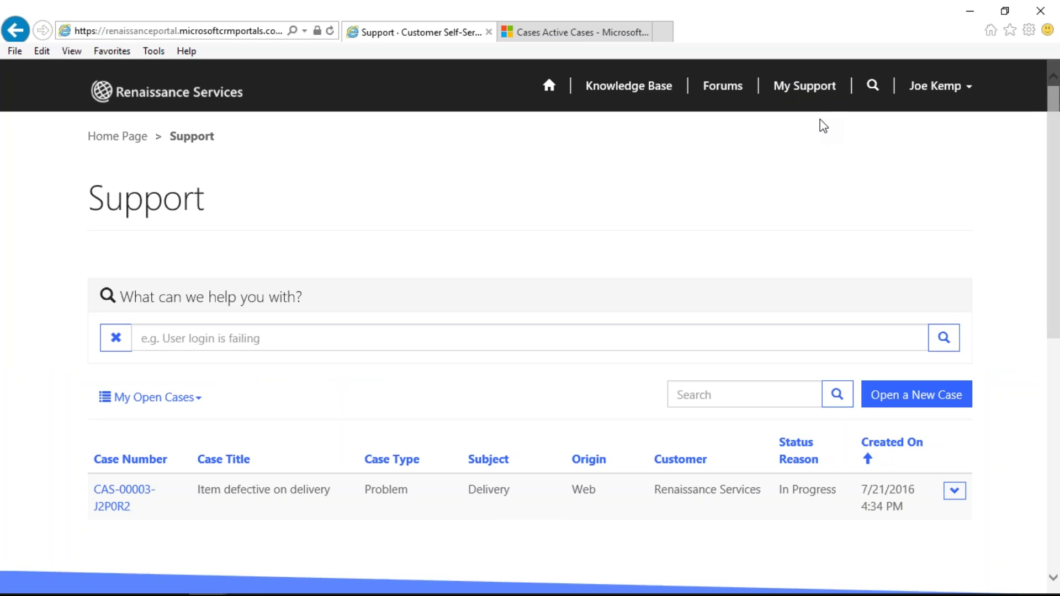
{"action": "scroll", "coordinate": [823, 126], "scroll_direction": "down", "scroll_amount": 1}
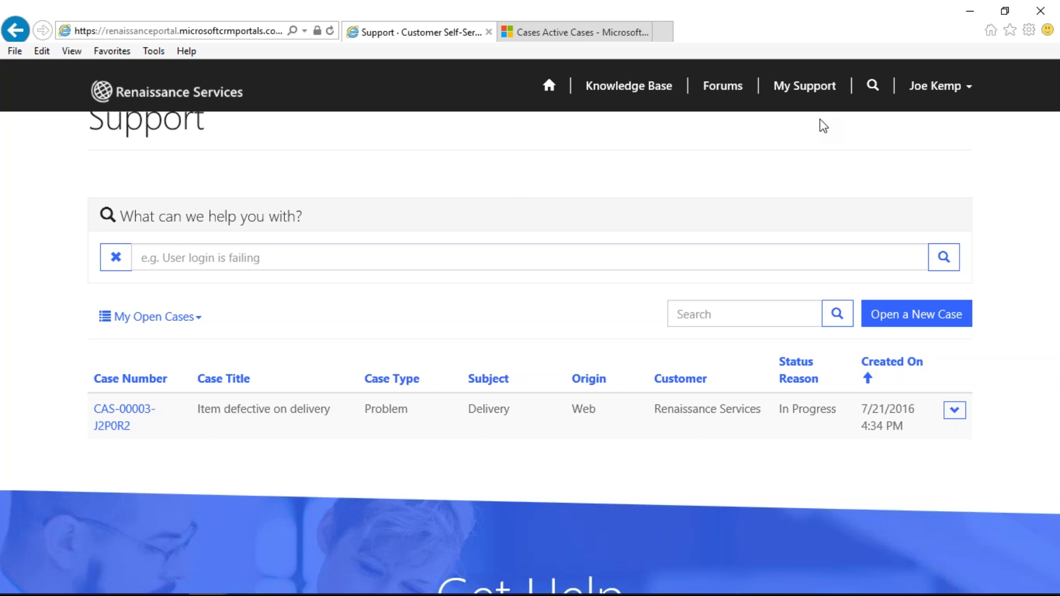
{"action": "left_click", "coordinate": [207, 251]}
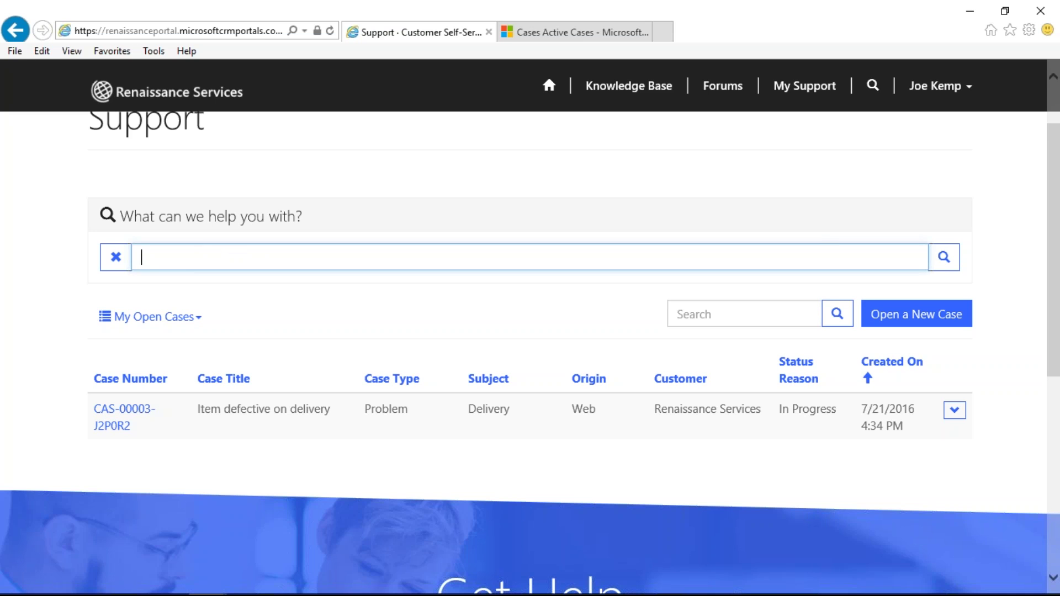
{"action": "left_click", "coordinate": [195, 322]}
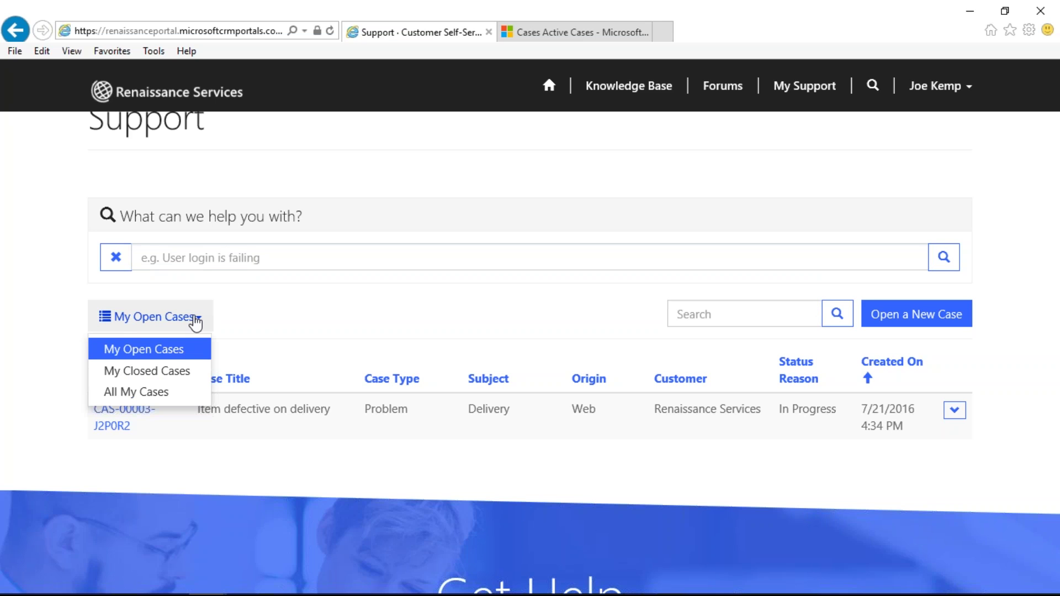
{"action": "left_click", "coordinate": [240, 334]}
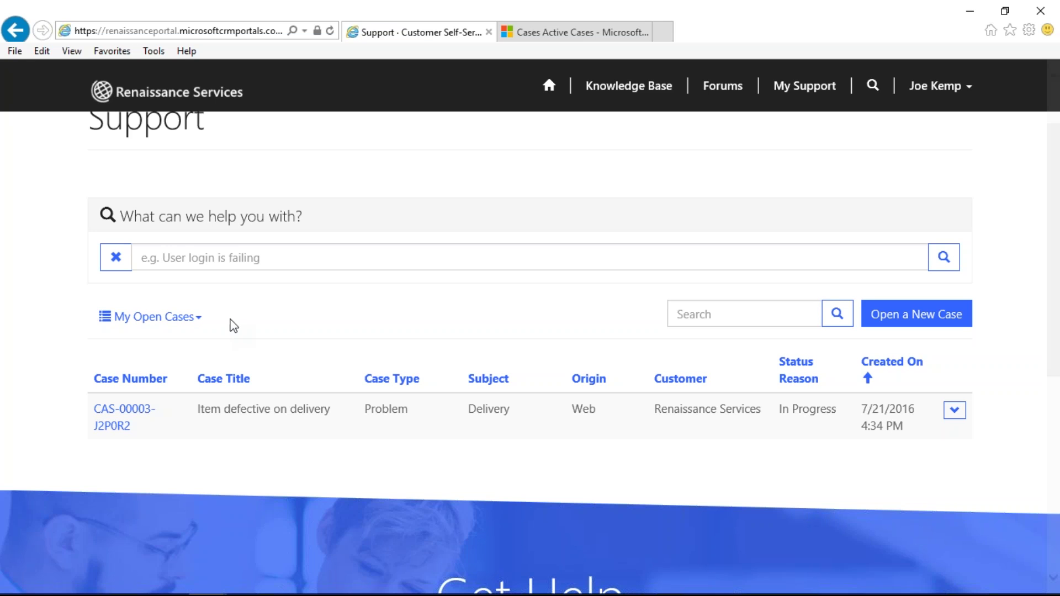
Step: Search the support help for "portal", look over the suggested articles and clear the search
{"action": "left_click", "coordinate": [194, 264]}
{"action": "type", "text": "portal"}
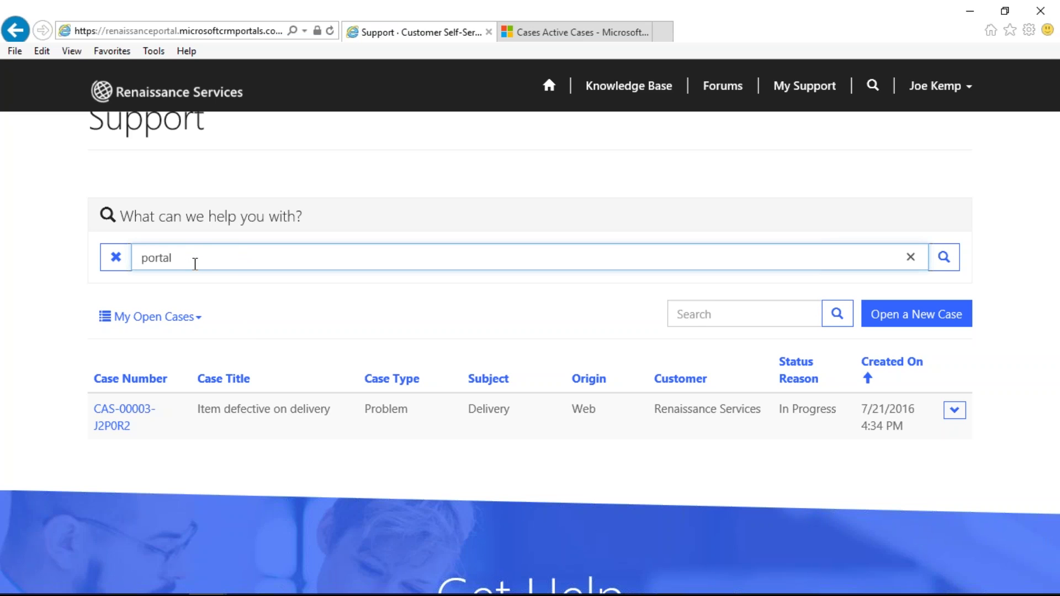
{"action": "scroll", "coordinate": [195, 264], "scroll_direction": "up", "scroll_amount": 2}
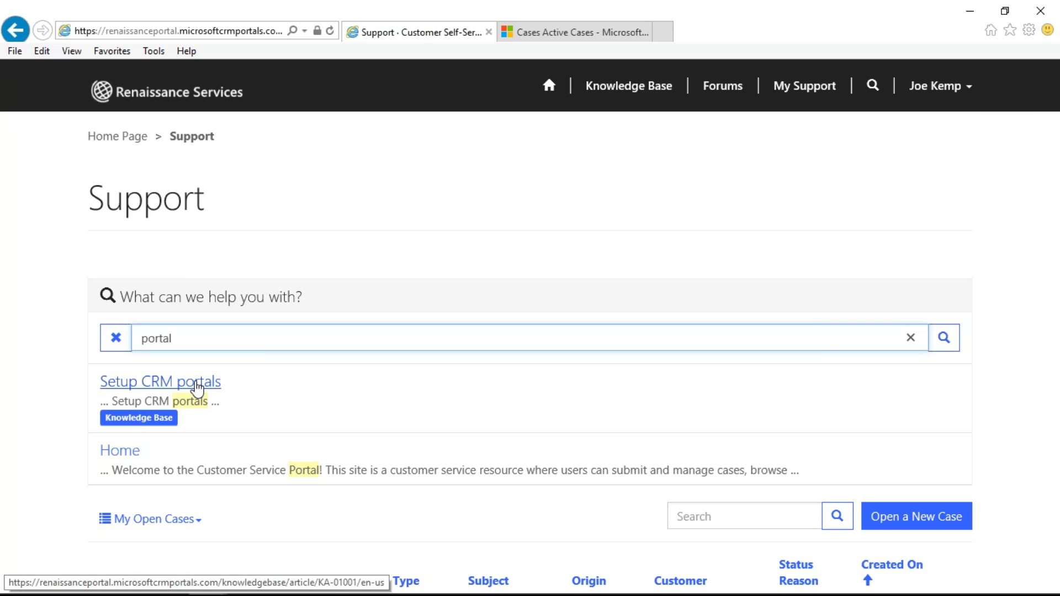
{"action": "left_click", "coordinate": [116, 339]}
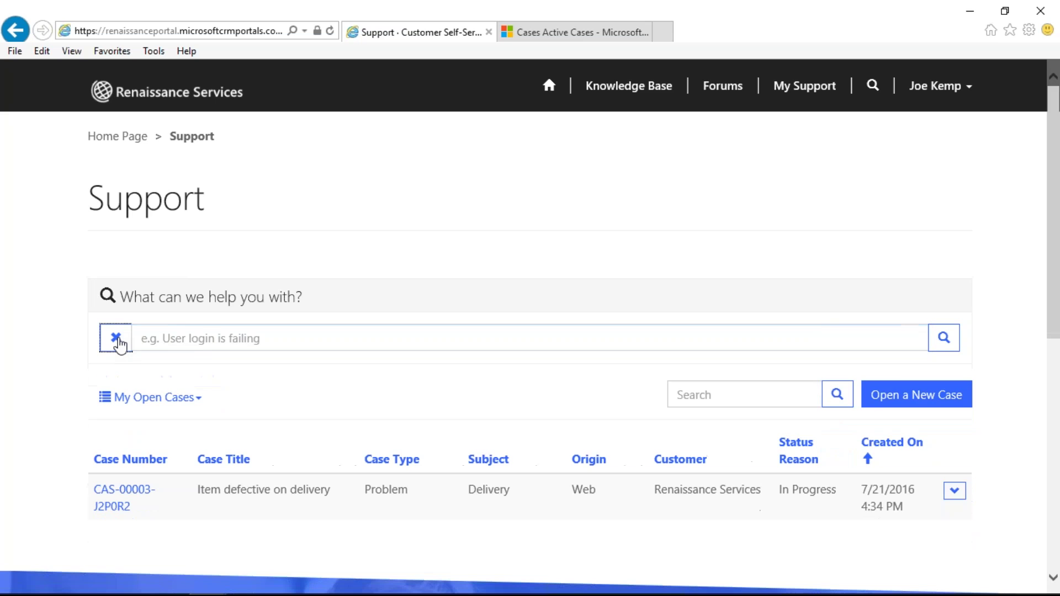
Step: Open a new support case and give it the title "portal issue"
{"action": "left_click", "coordinate": [900, 407]}
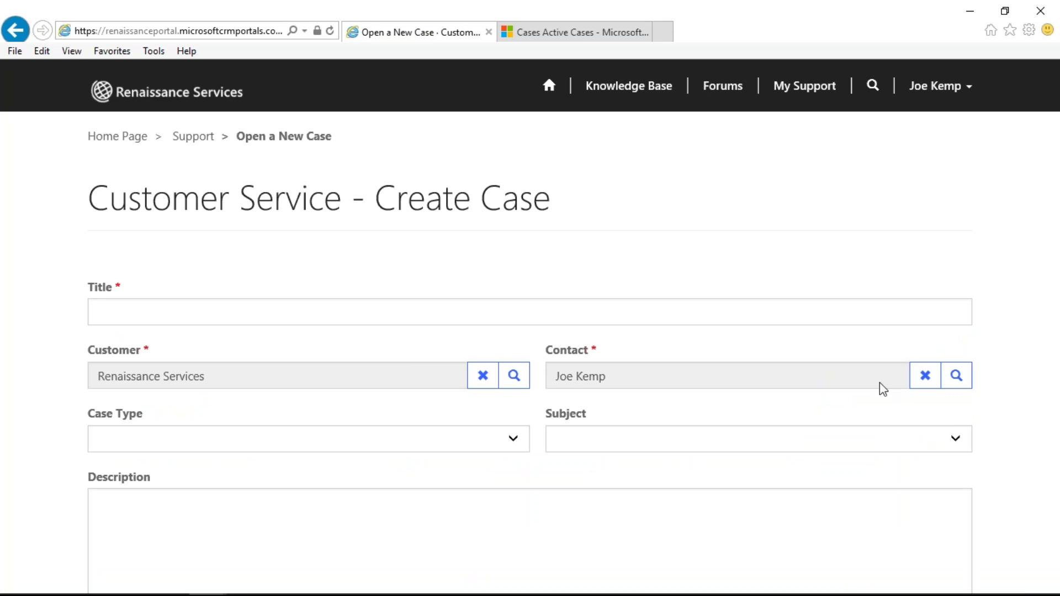
{"action": "left_click", "coordinate": [128, 310]}
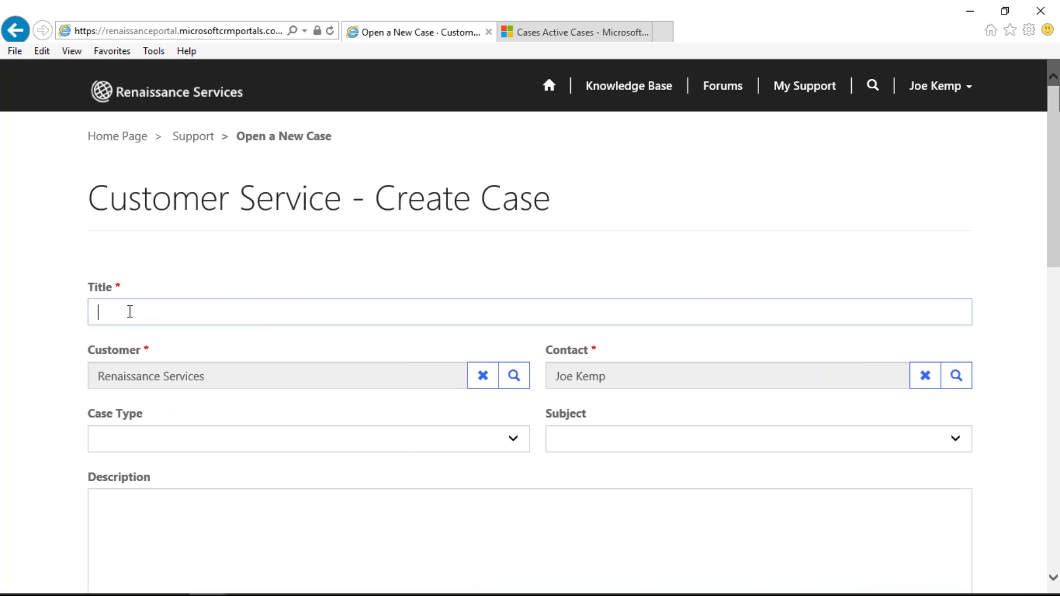
{"action": "type", "text": "portal"}
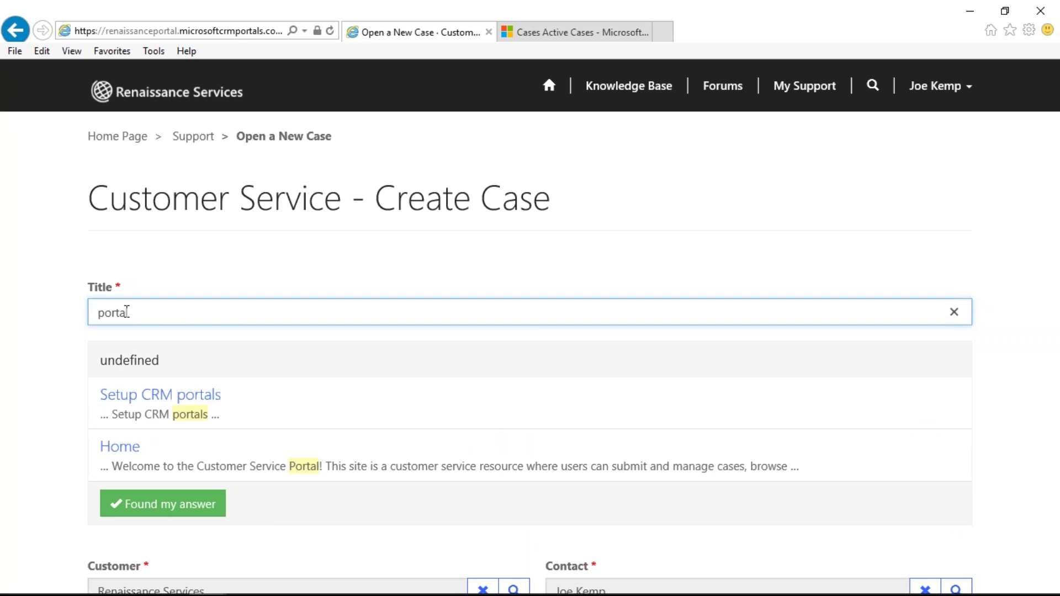
{"action": "type", "text": "issue"}
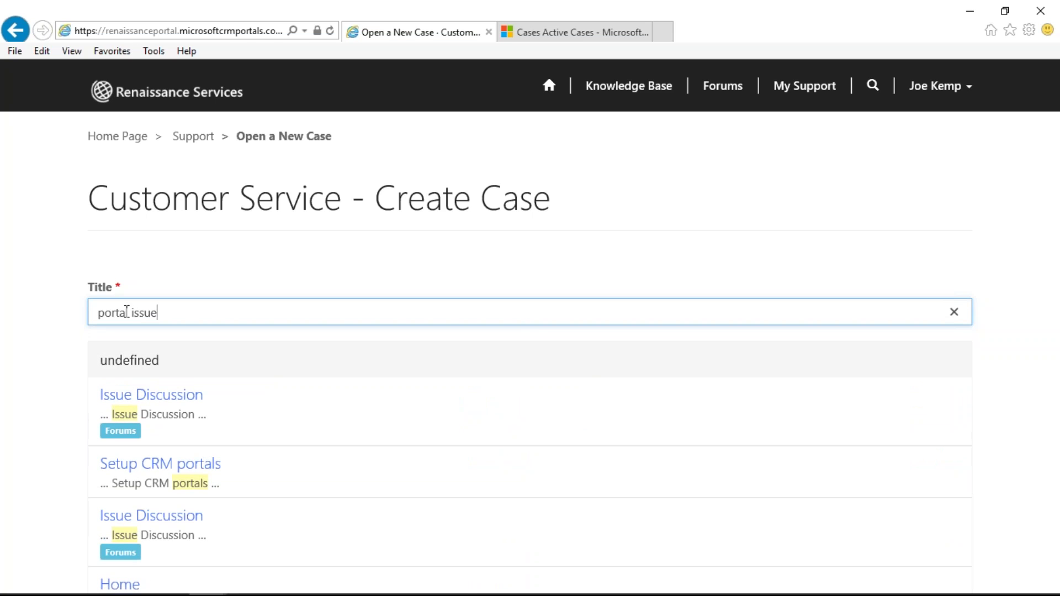
Step: Set the new case's type to Question and its subject to Products
{"action": "scroll", "coordinate": [83, 343], "scroll_direction": "down", "scroll_amount": 3}
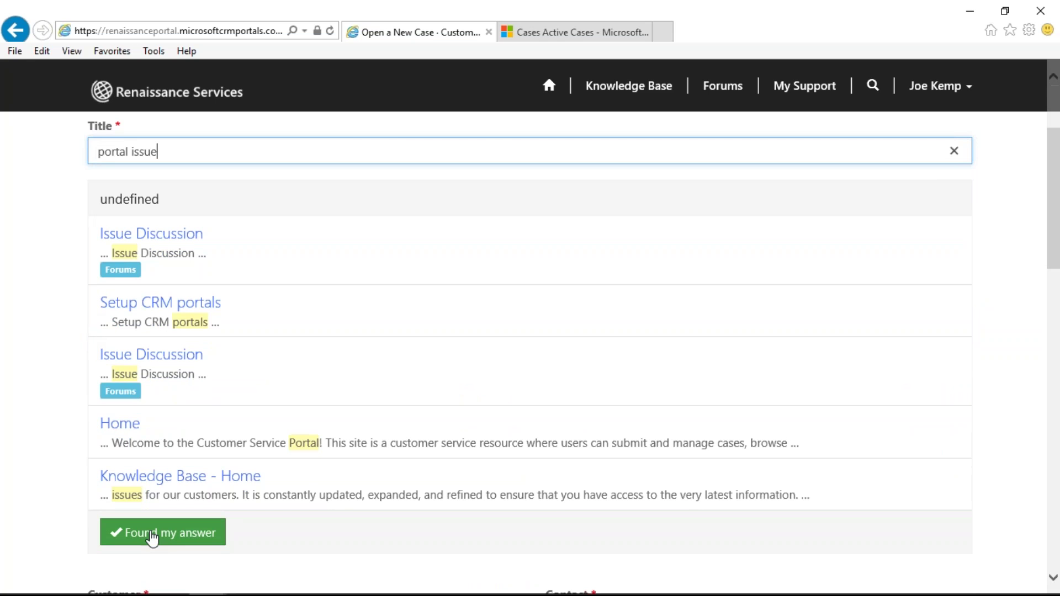
{"action": "scroll", "coordinate": [82, 520], "scroll_direction": "down", "scroll_amount": 1}
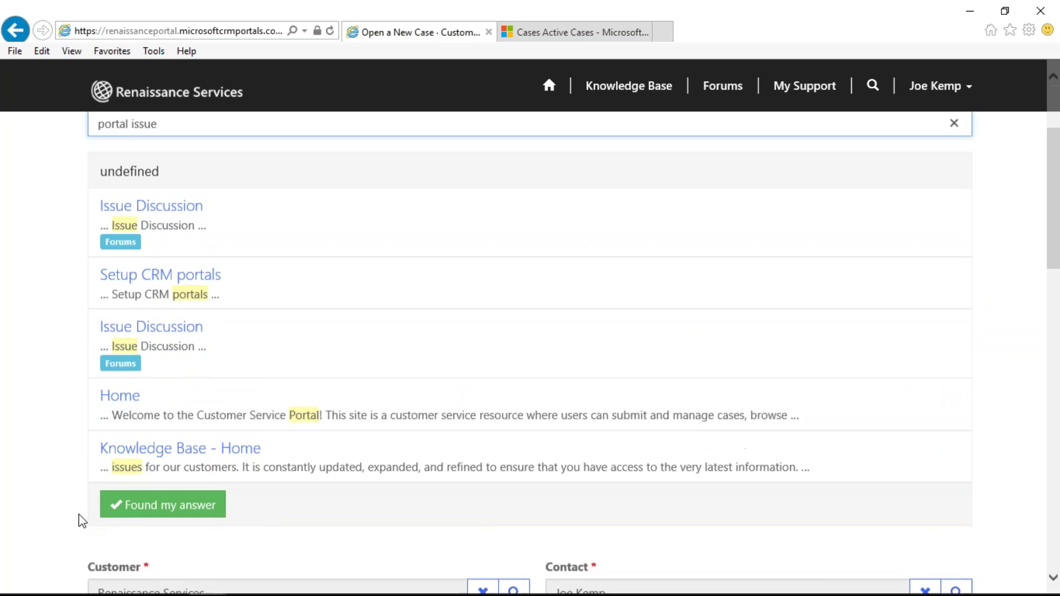
{"action": "scroll", "coordinate": [82, 520], "scroll_direction": "down", "scroll_amount": 5}
{"action": "left_click", "coordinate": [514, 361]}
{"action": "left_click", "coordinate": [463, 377]}
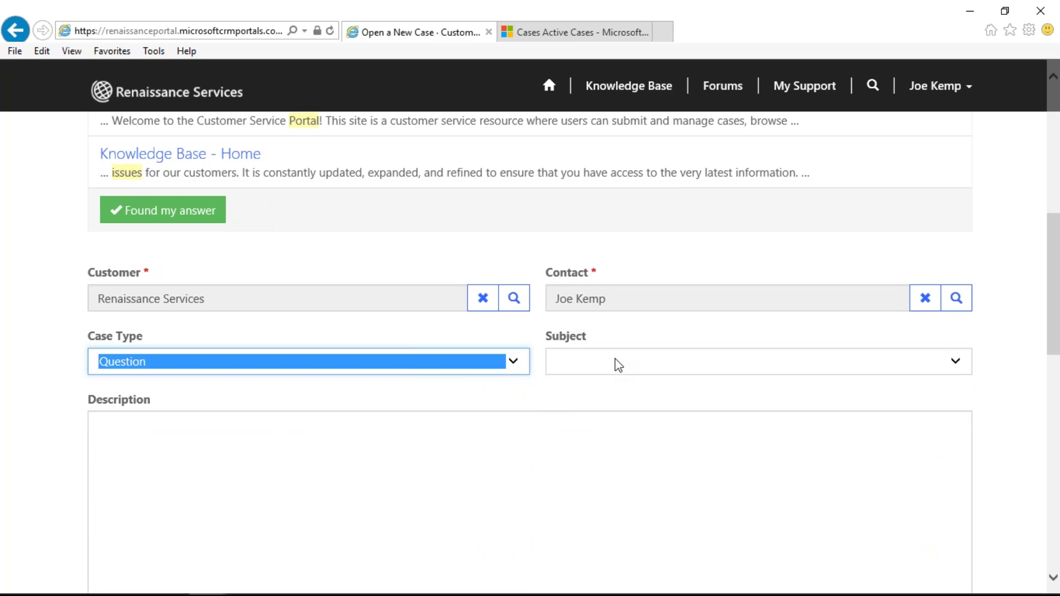
{"action": "left_click", "coordinate": [617, 365]}
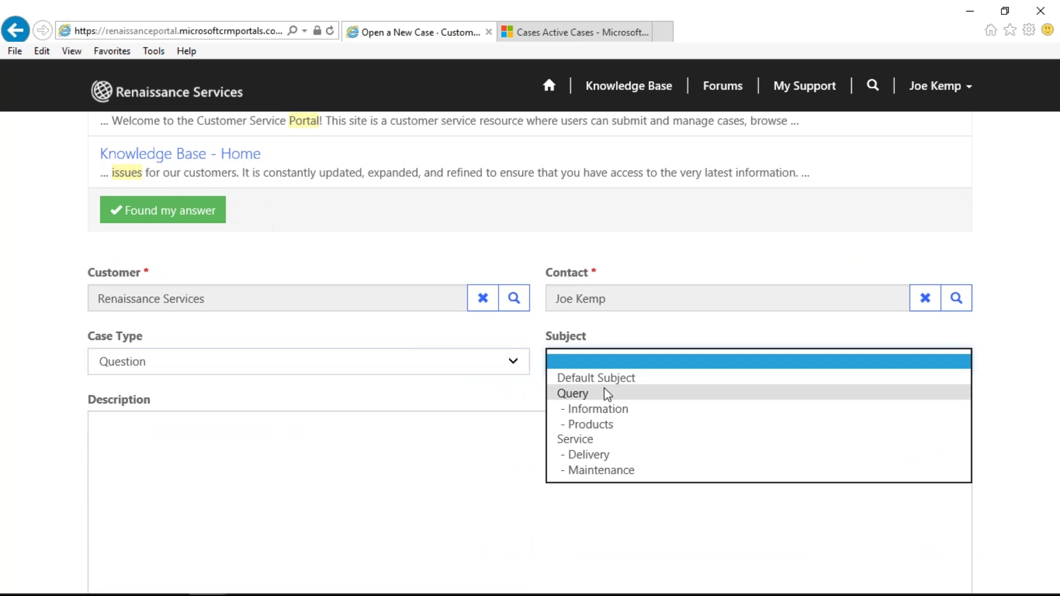
{"action": "left_click", "coordinate": [605, 423]}
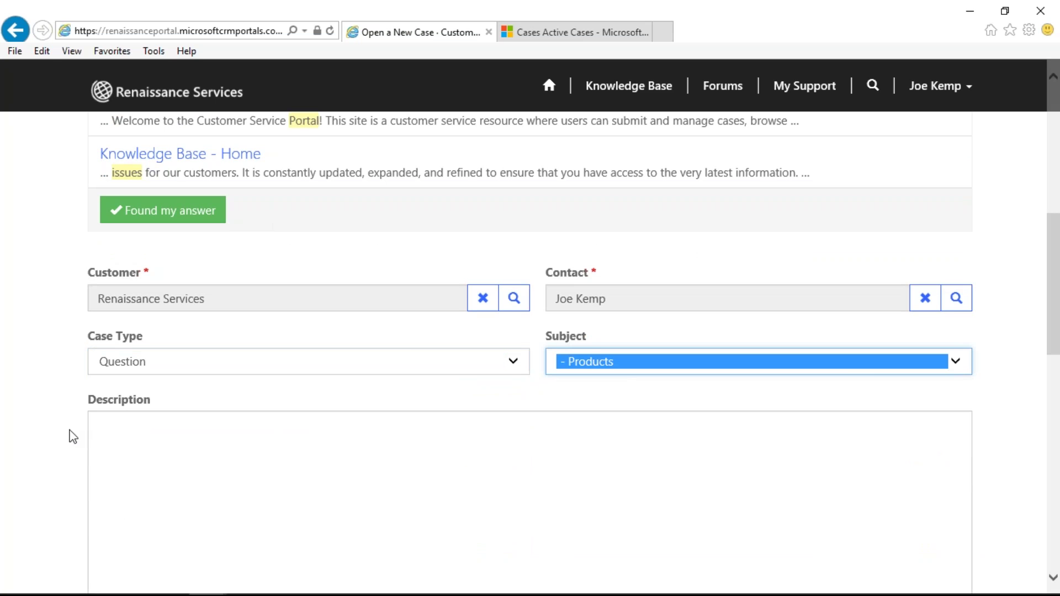
Step: Describe the case as "Portal not working properly" and submit it without an attachment
{"action": "left_click", "coordinate": [154, 434]}
{"action": "type", "text": "Portal "}
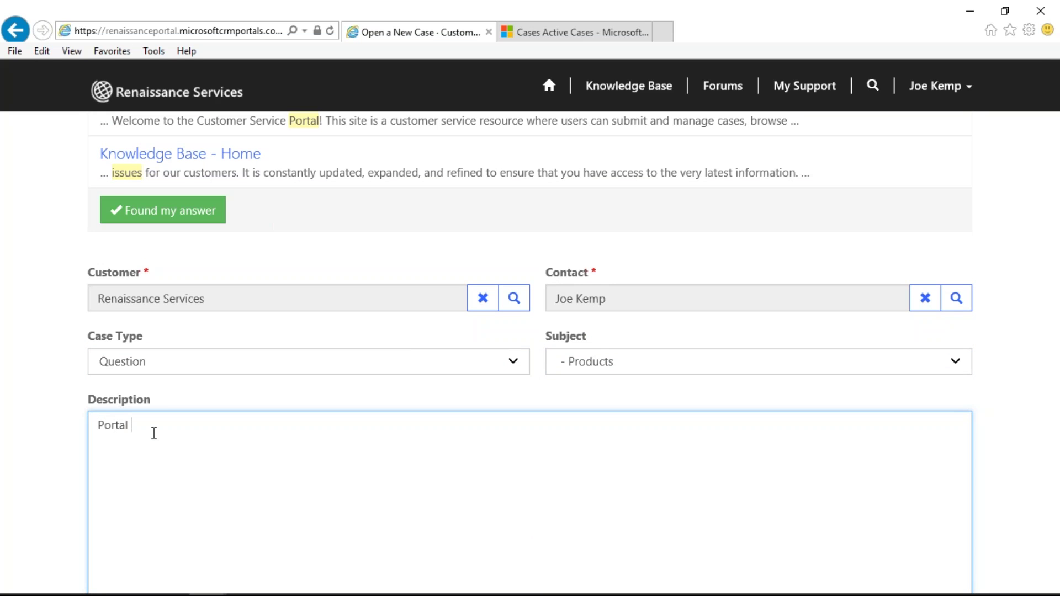
{"action": "type", "text": "not working properly"}
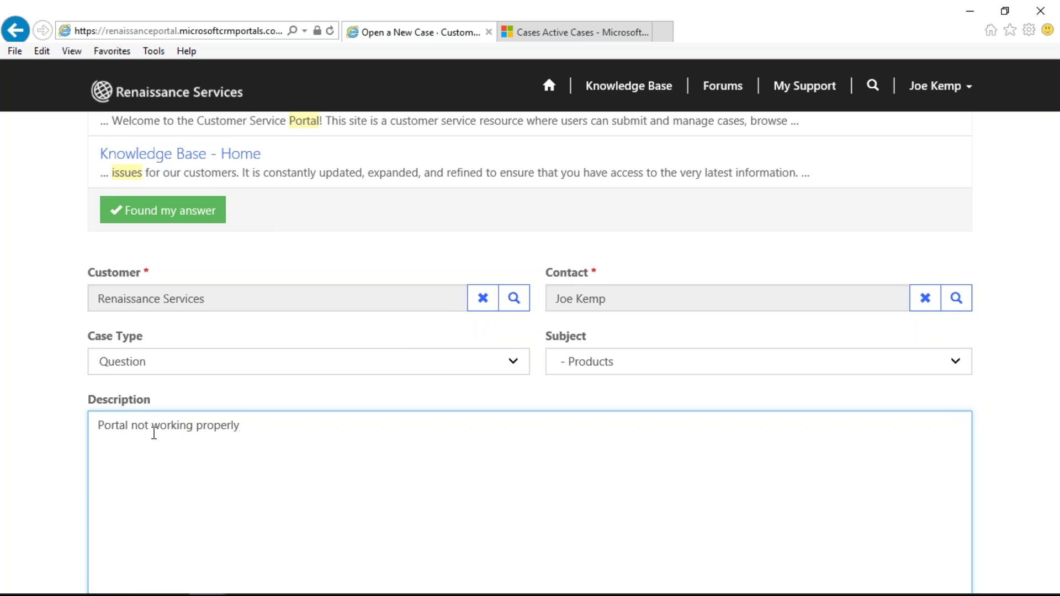
{"action": "scroll", "coordinate": [154, 434], "scroll_direction": "down", "scroll_amount": 5}
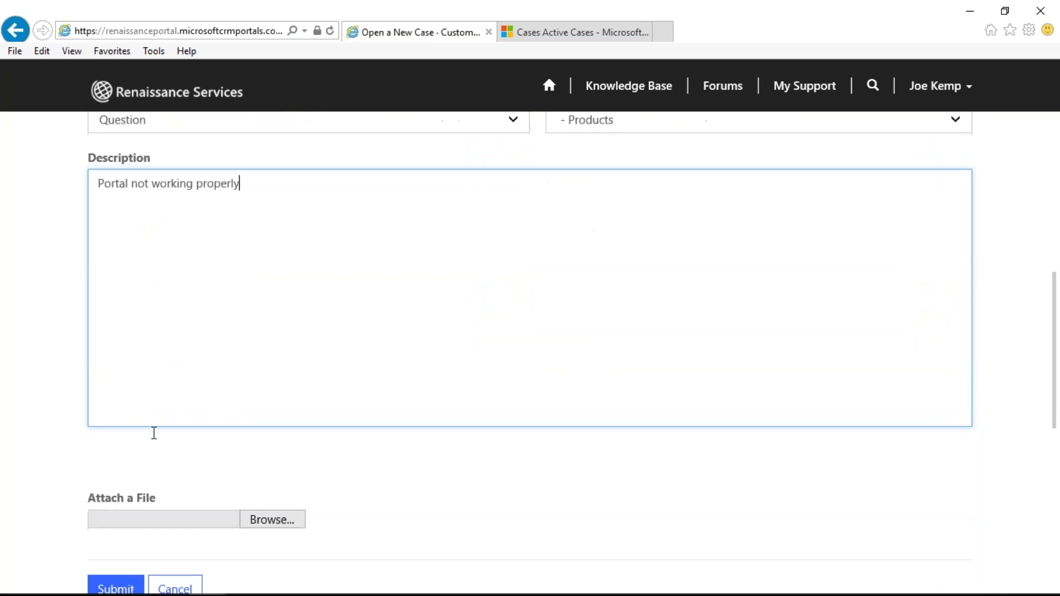
{"action": "scroll", "coordinate": [154, 433], "scroll_direction": "down", "scroll_amount": 2}
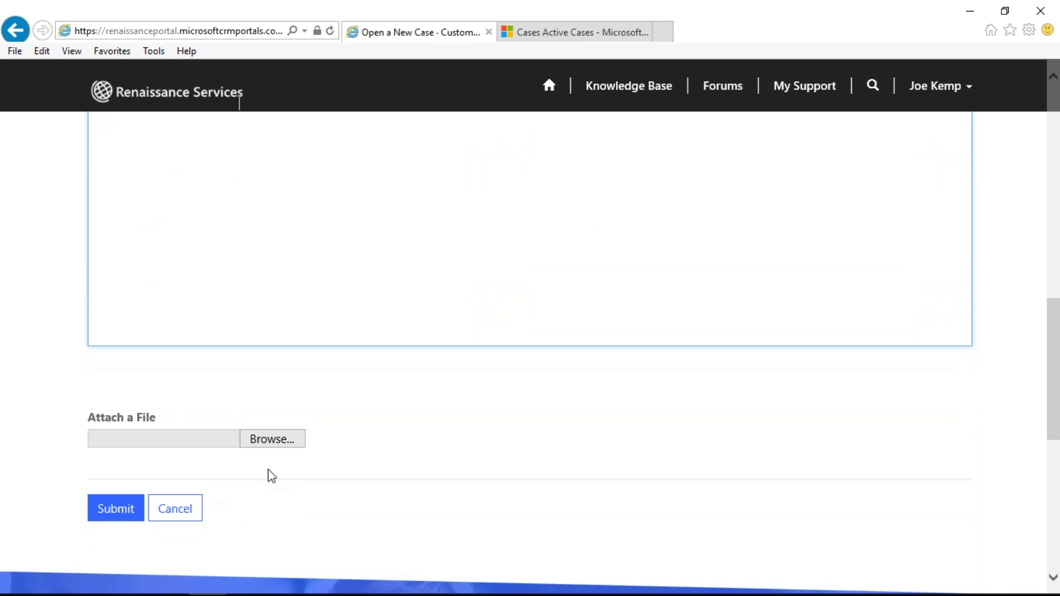
{"action": "left_click", "coordinate": [302, 446]}
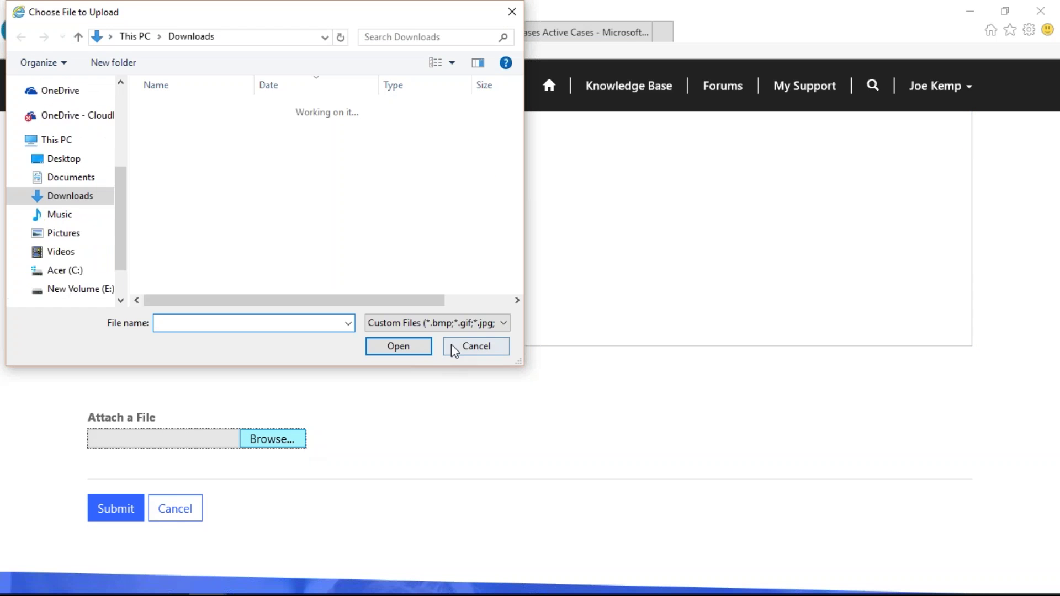
{"action": "left_click", "coordinate": [452, 344]}
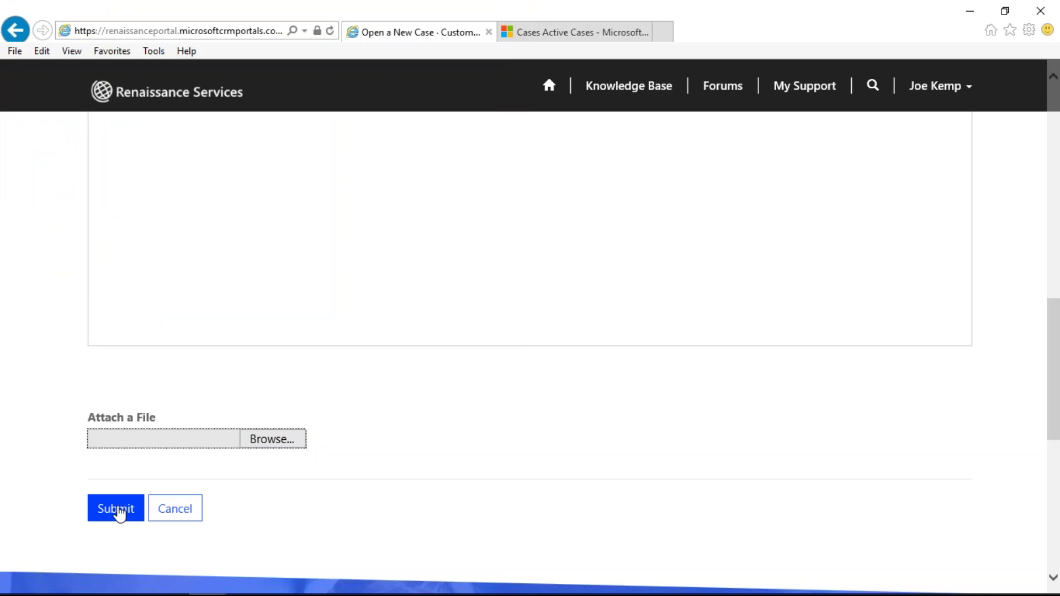
{"action": "left_click", "coordinate": [117, 511]}
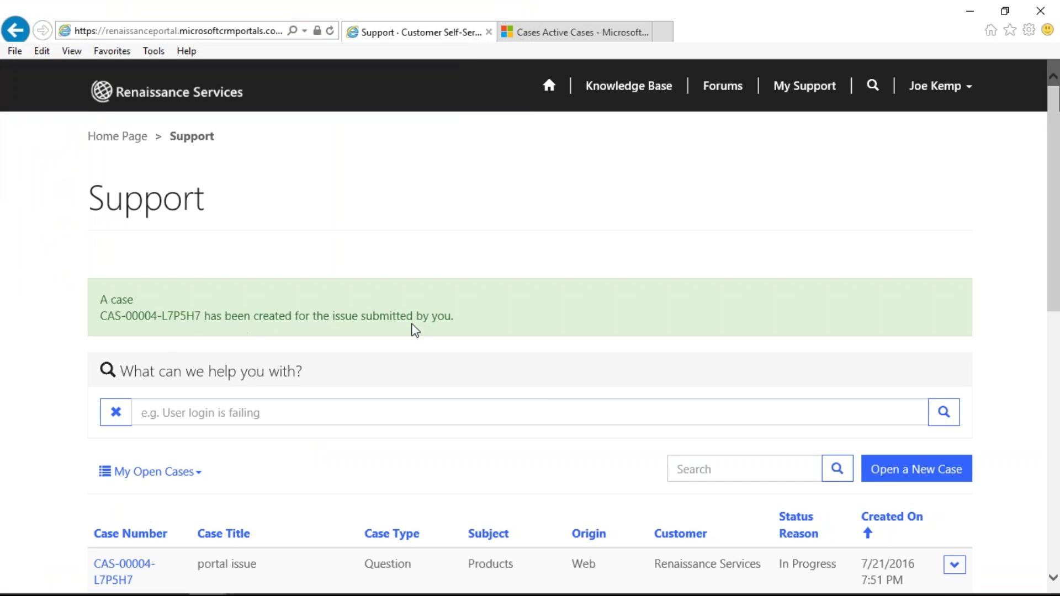
Step: Switch to Dynamics CRM, refresh the Active Cases list, and open the portal issue case to review its details and description
{"action": "scroll", "coordinate": [416, 330], "scroll_direction": "down", "scroll_amount": 3}
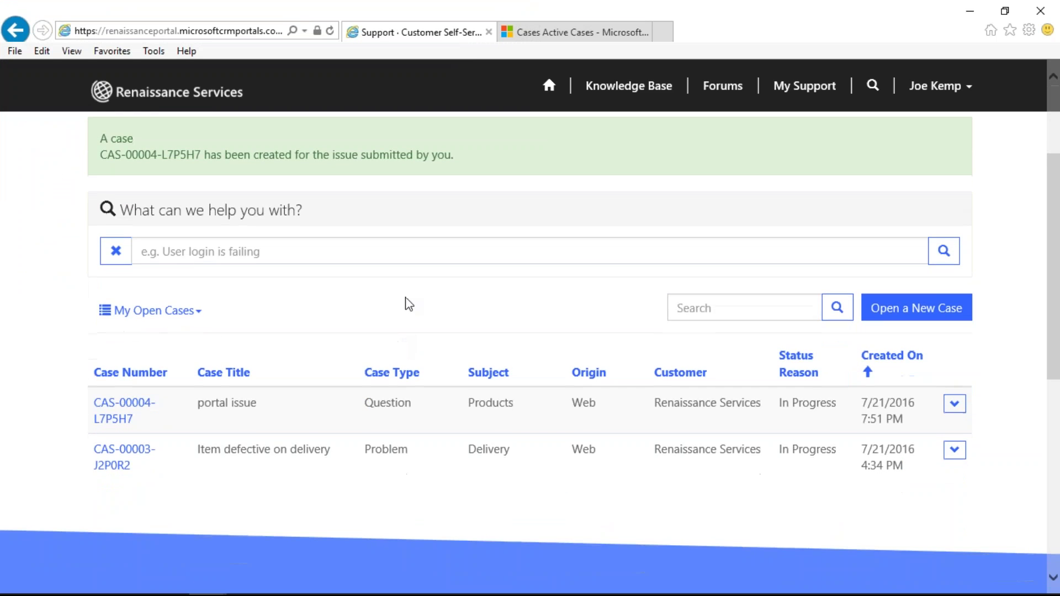
{"action": "scroll", "coordinate": [452, 219], "scroll_direction": "down", "scroll_amount": 1}
{"action": "left_click", "coordinate": [542, 36]}
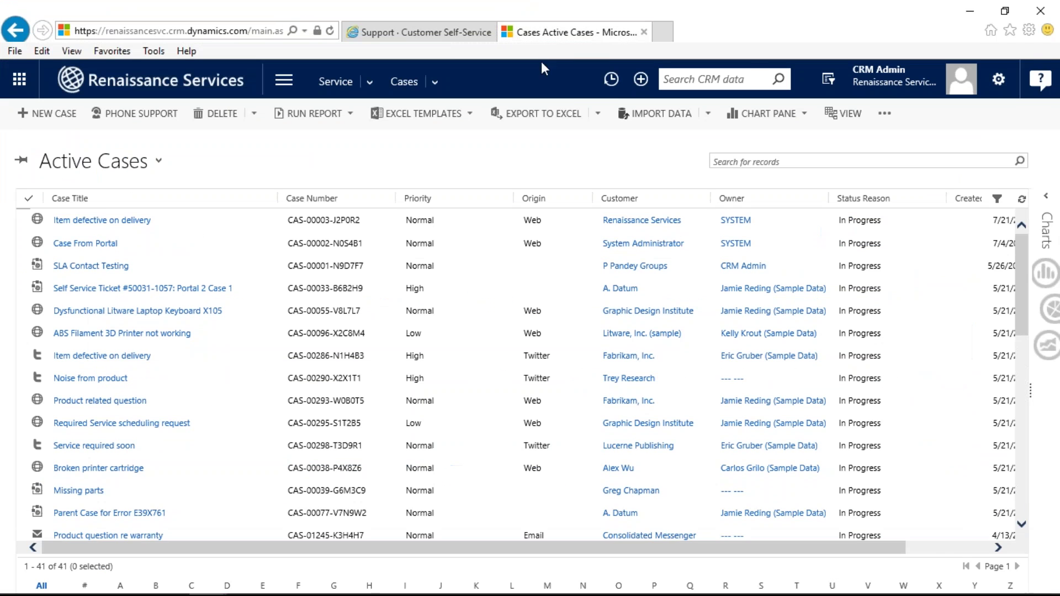
{"action": "left_click", "coordinate": [1021, 199]}
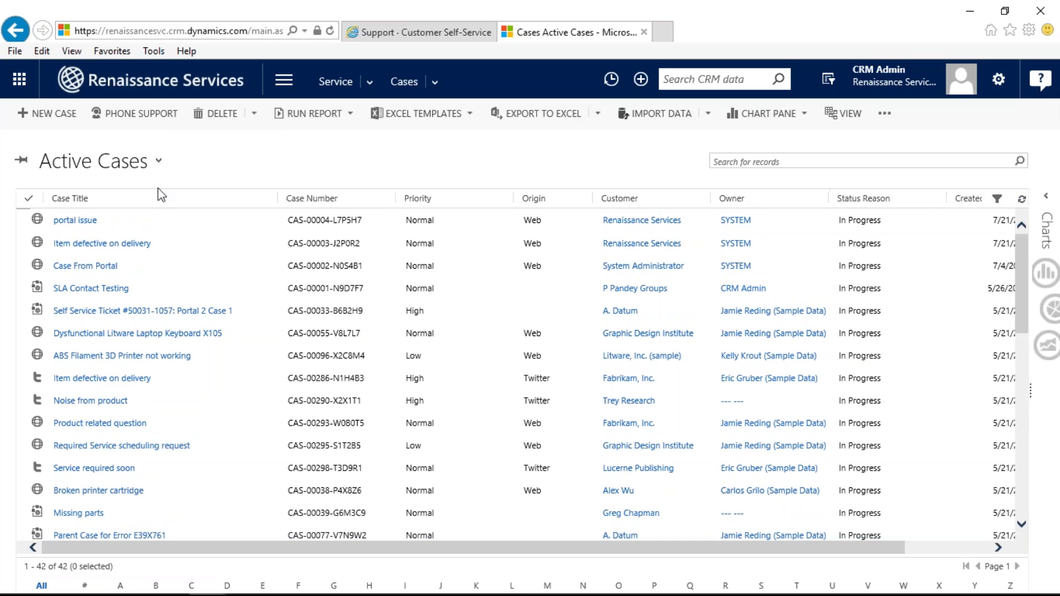
{"action": "left_click", "coordinate": [85, 226]}
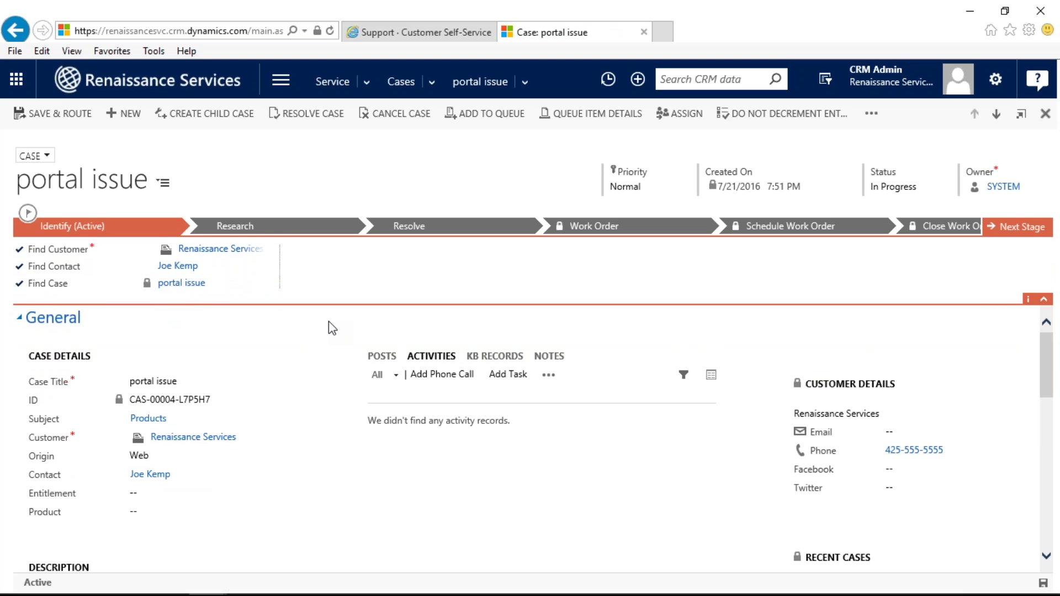
{"action": "scroll", "coordinate": [328, 325], "scroll_direction": "down", "scroll_amount": 3}
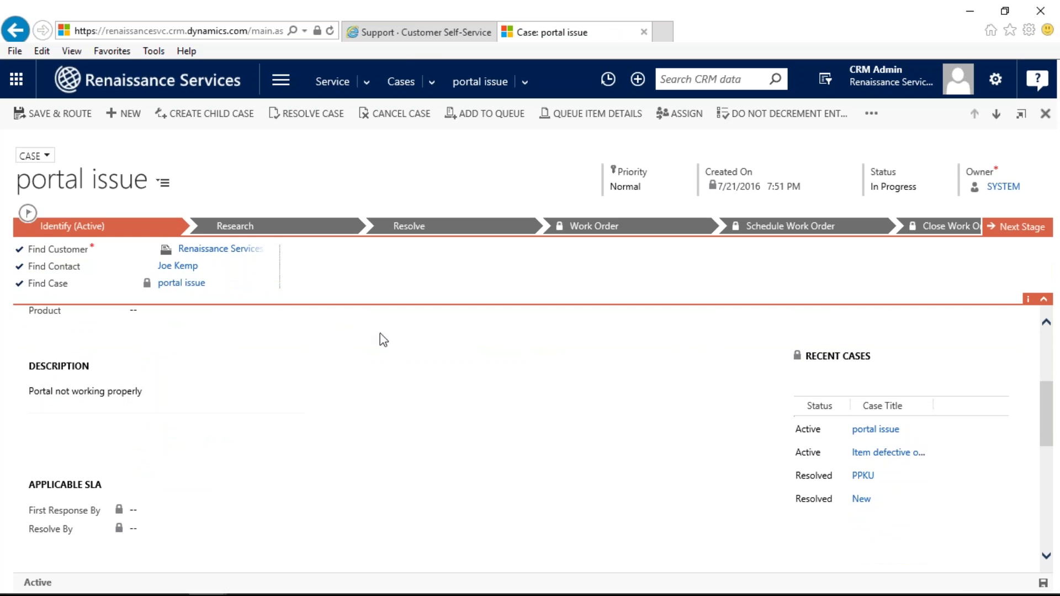
Step: Switch back to the customer portal and open the portal issue case down to its timeline
{"action": "left_click", "coordinate": [410, 33]}
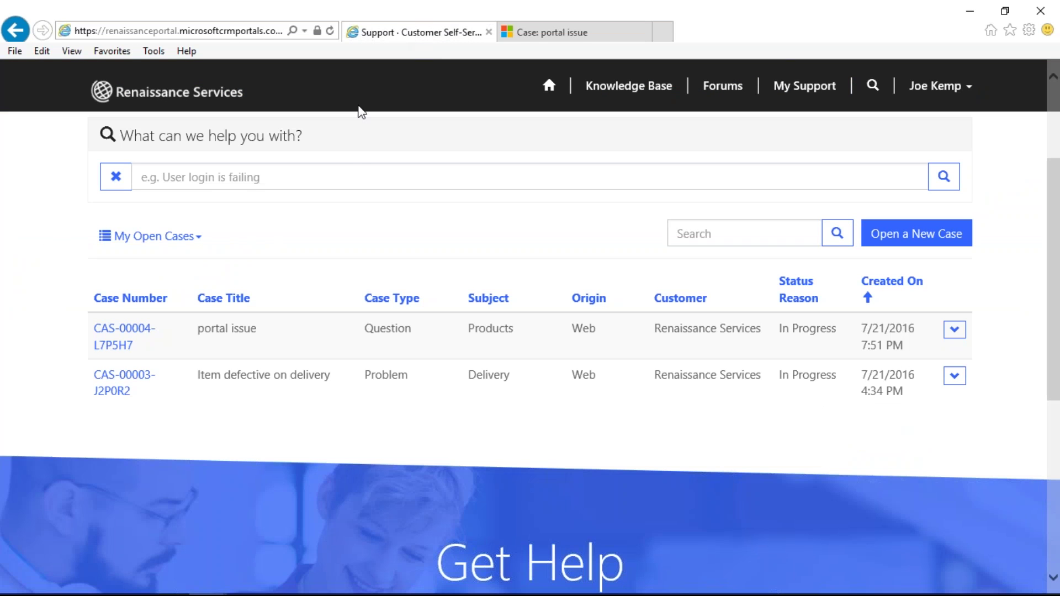
{"action": "left_click", "coordinate": [140, 337]}
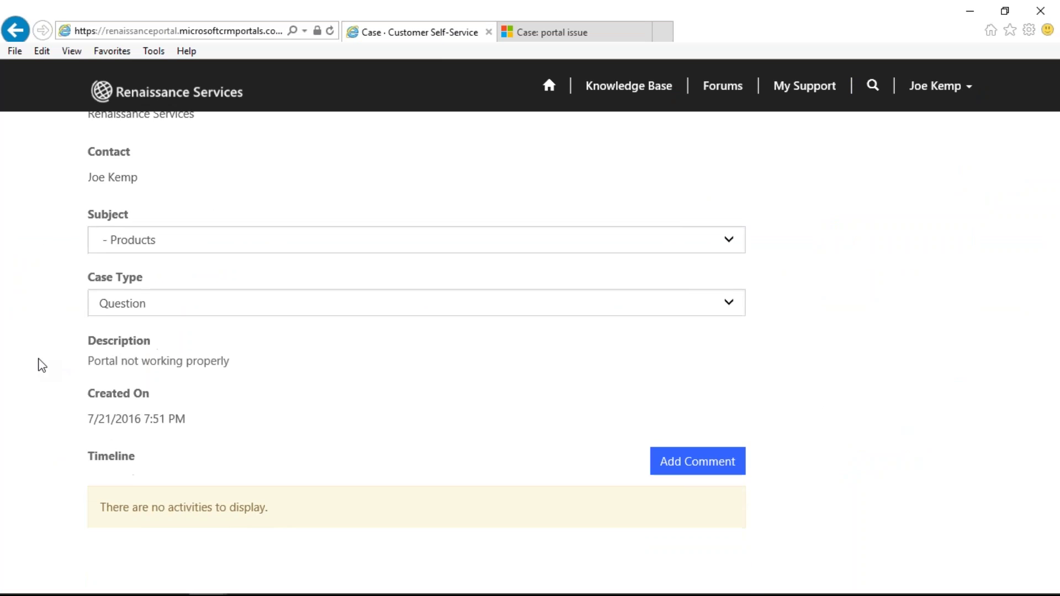
{"action": "scroll", "coordinate": [40, 366], "scroll_direction": "down", "scroll_amount": 3}
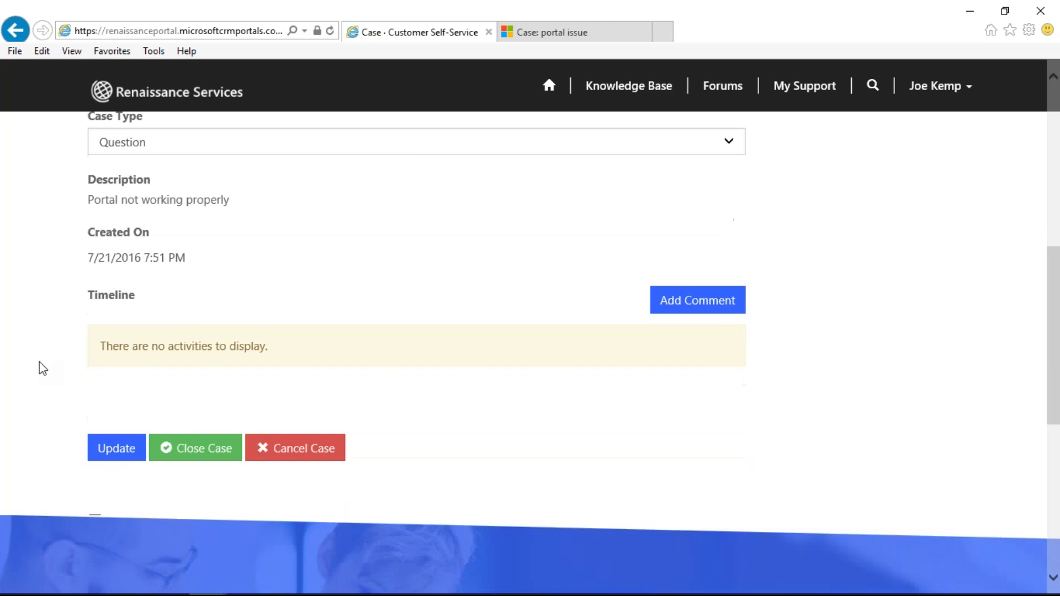
{"action": "scroll", "coordinate": [40, 367], "scroll_direction": "up", "scroll_amount": 1}
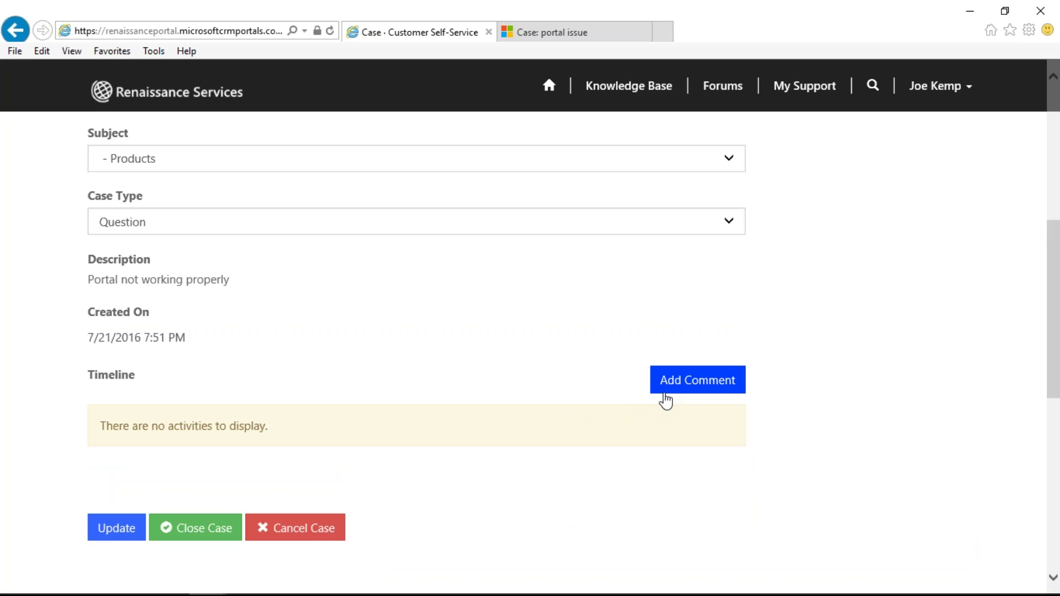
Step: Add the comment "Need more information" to the case timeline and submit it without an attachment
{"action": "left_click", "coordinate": [668, 387]}
{"action": "left_click", "coordinate": [459, 216]}
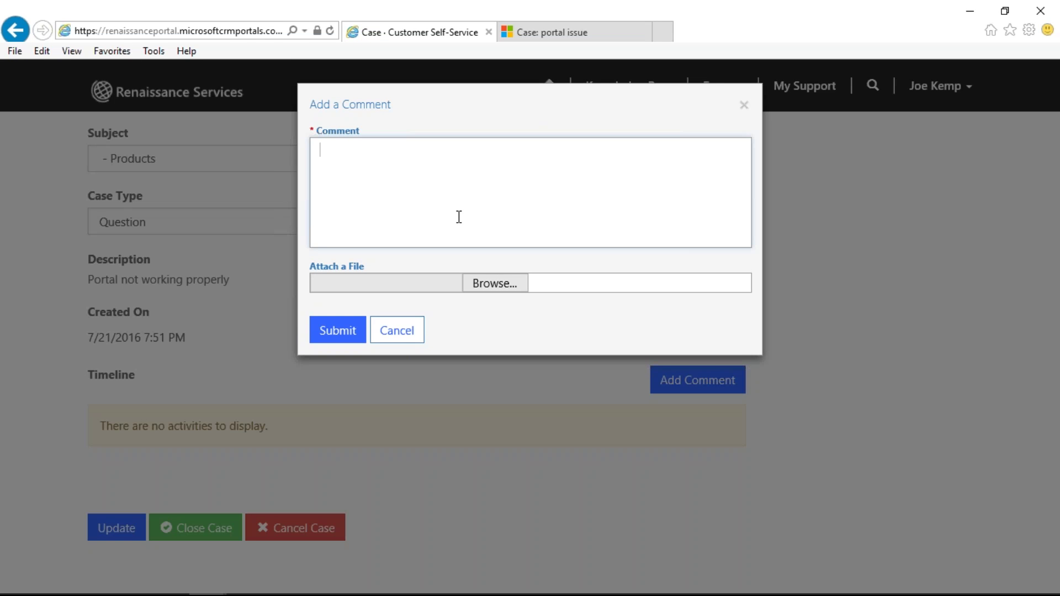
{"action": "type", "text": "Need more information"}
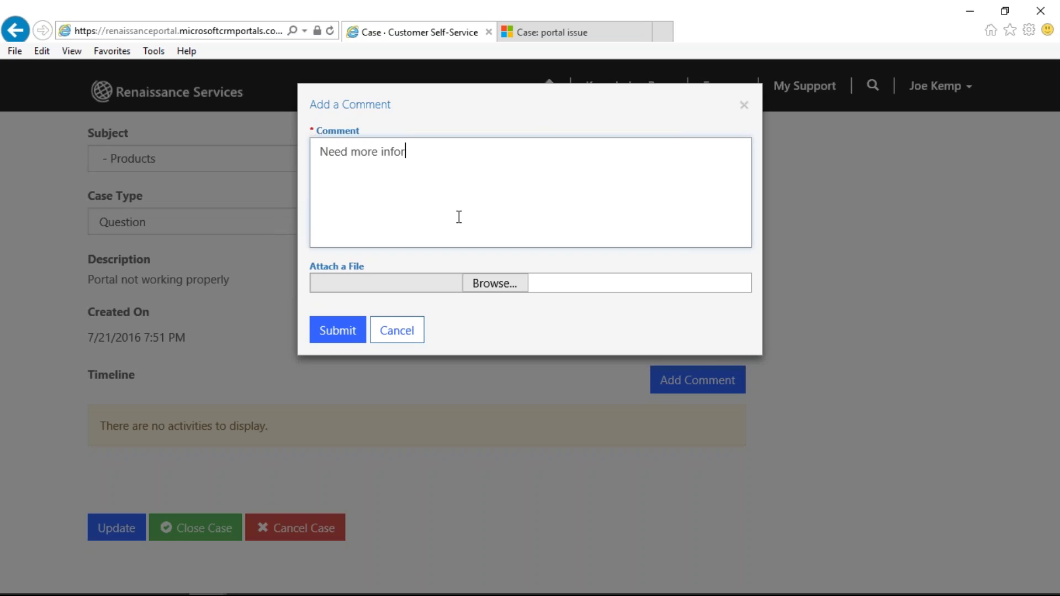
{"action": "left_click", "coordinate": [348, 330]}
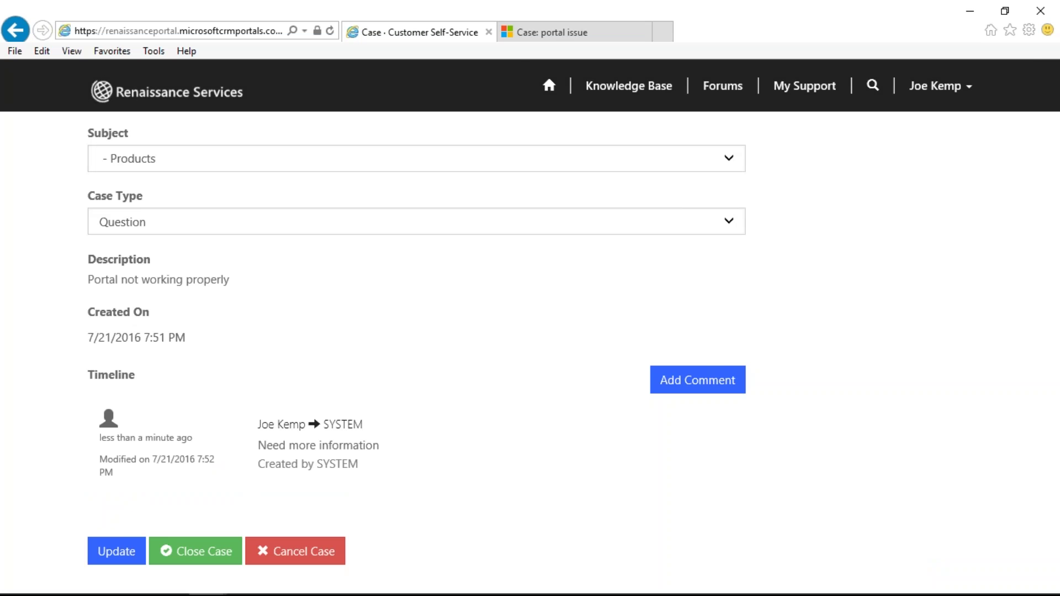
Step: Switch to Dynamics CRM and reload the portal issue case to check its activities, dismissing the pending email warning
{"action": "left_click", "coordinate": [531, 35]}
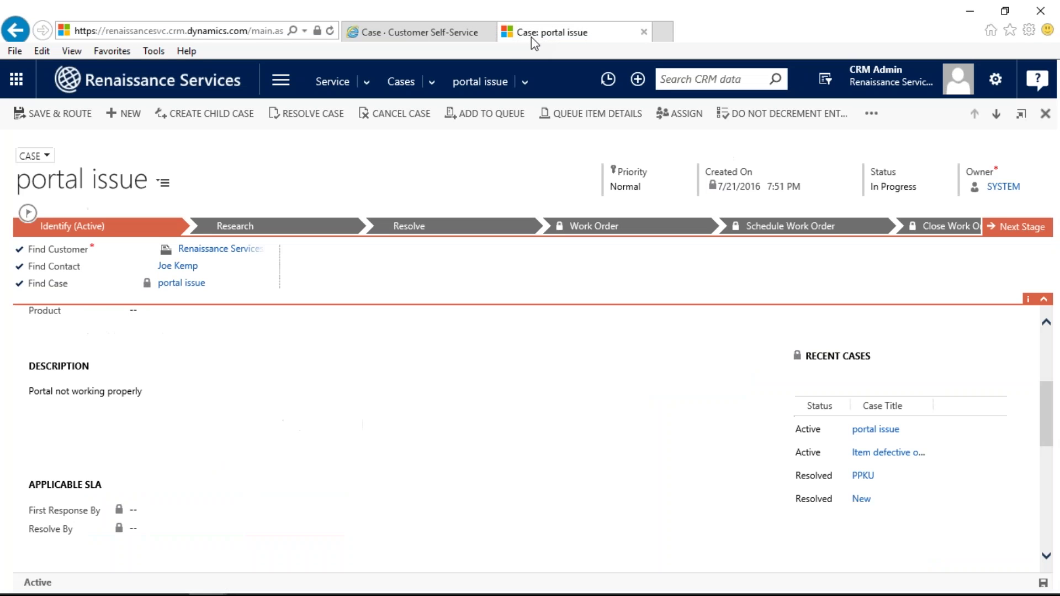
{"action": "scroll", "coordinate": [370, 382], "scroll_direction": "up", "scroll_amount": 4}
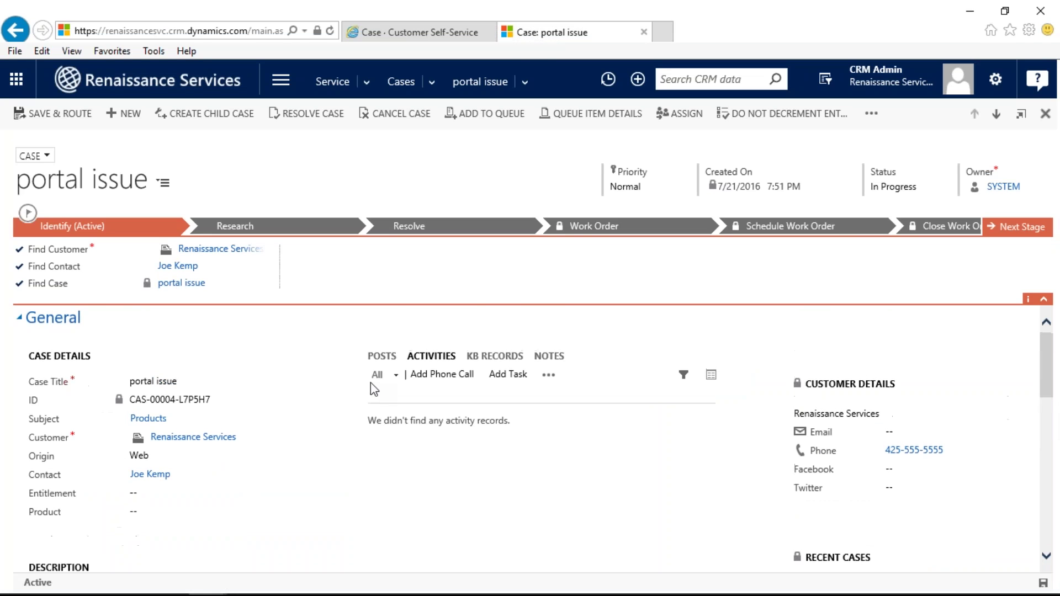
{"action": "left_click", "coordinate": [333, 33]}
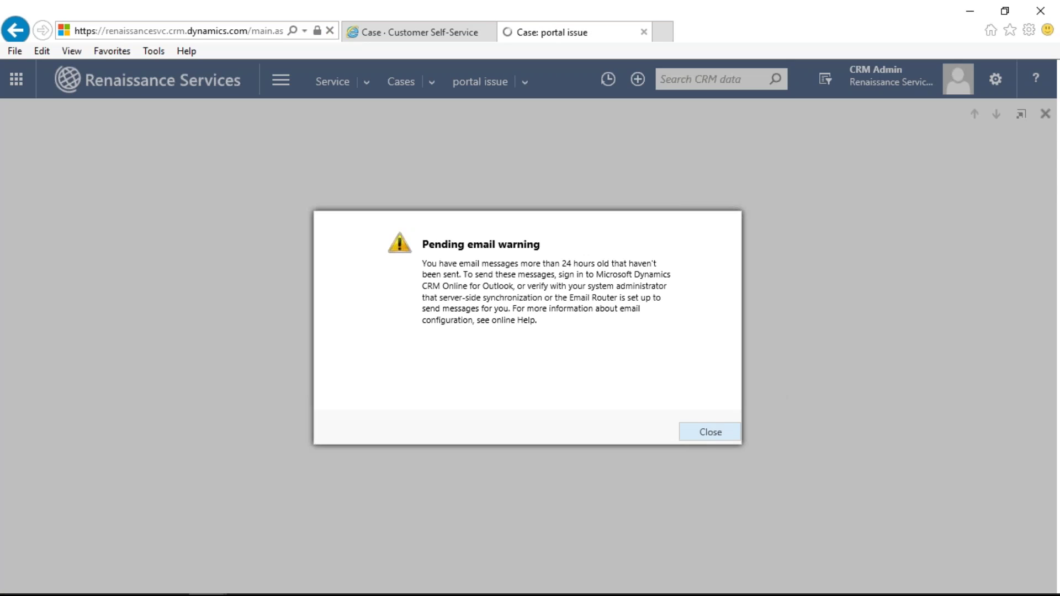
{"action": "left_click", "coordinate": [711, 432]}
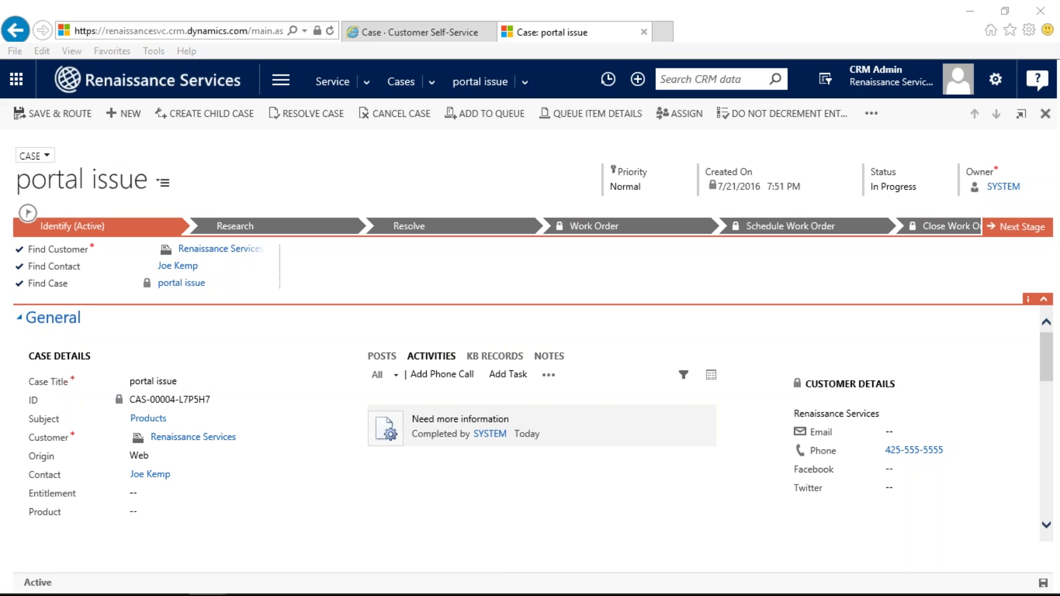
Step: Create a portal comment on the case with "Will provide an update" as both subject and description, and save and close it
{"action": "left_click", "coordinate": [553, 377]}
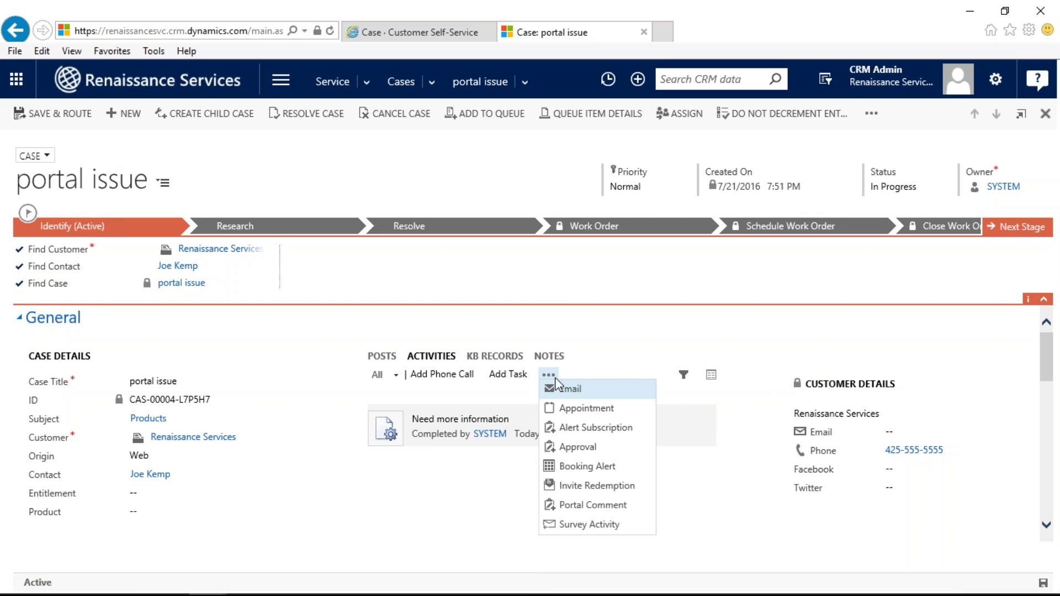
{"action": "left_click", "coordinate": [580, 505]}
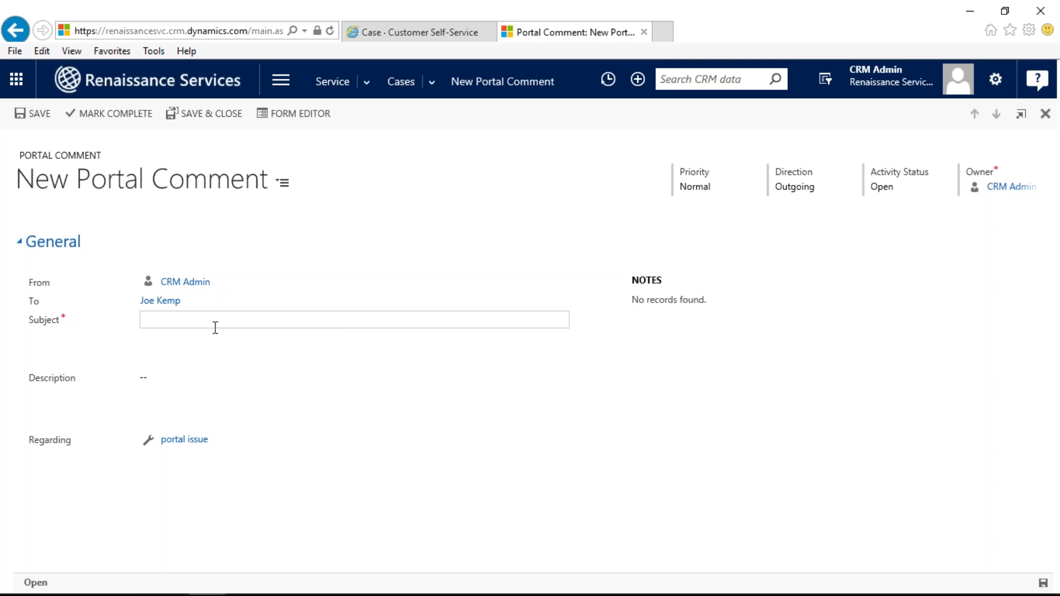
{"action": "type", "text": "Will provide an update"}
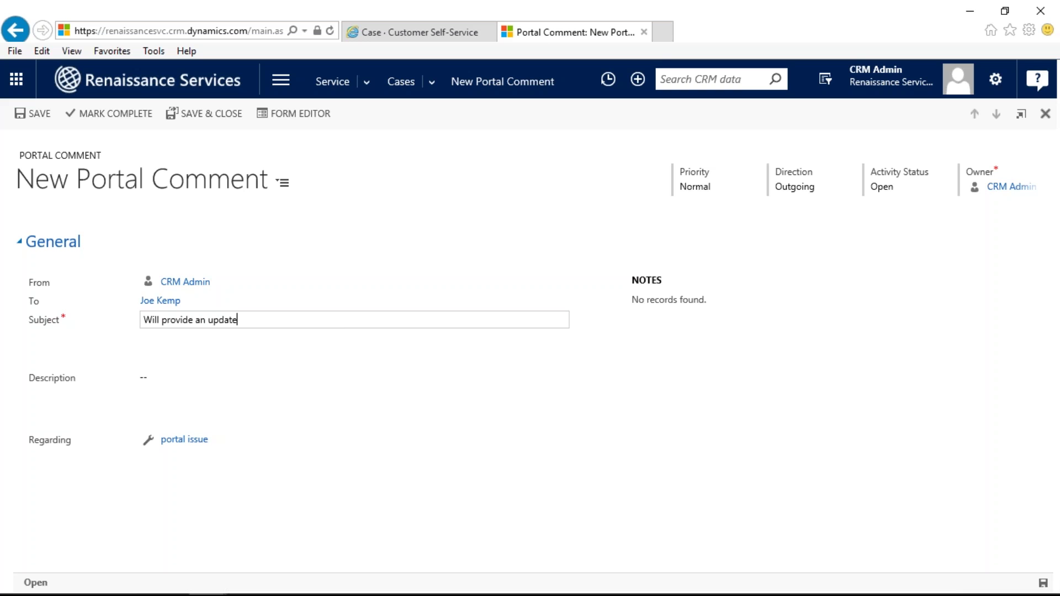
{"action": "left_click", "coordinate": [193, 385]}
{"action": "left_click", "coordinate": [253, 321]}
{"action": "key", "text": "ctrl+c"}
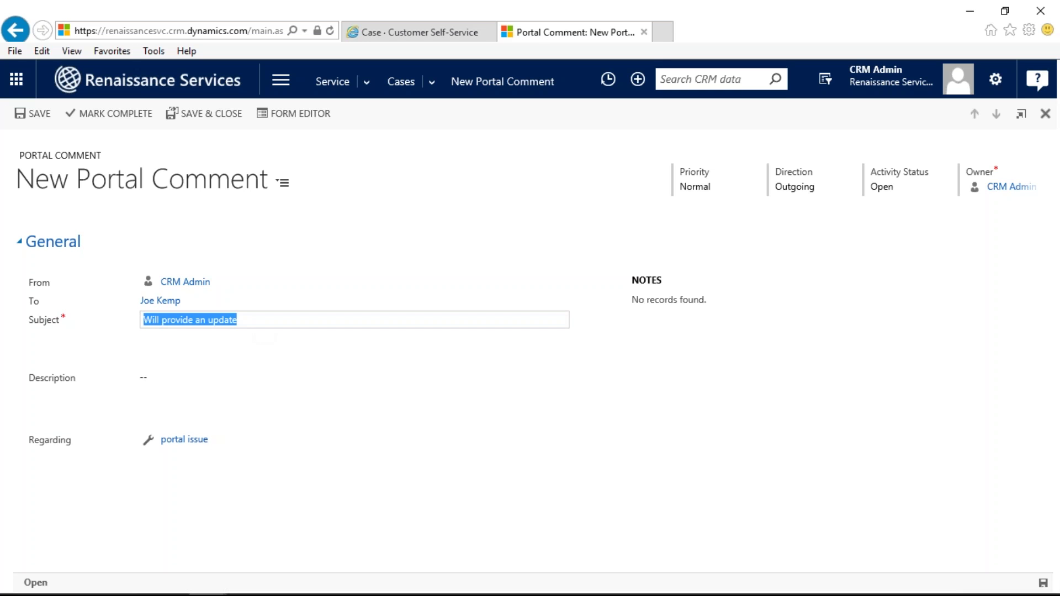
{"action": "left_click", "coordinate": [220, 380]}
{"action": "key", "text": "ctrl+v"}
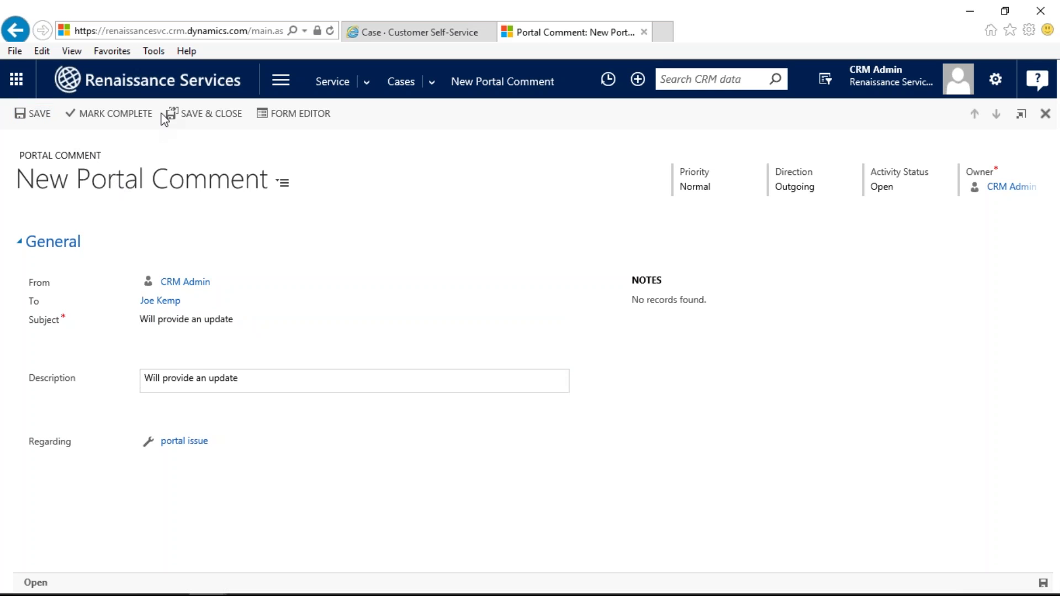
{"action": "left_click", "coordinate": [180, 117]}
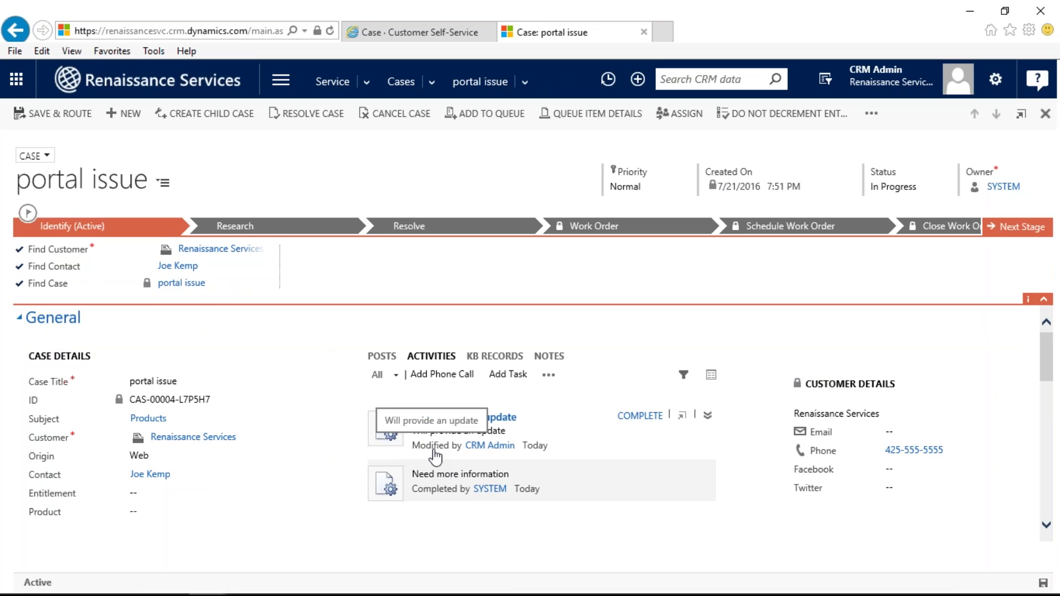
Step: Switch back to the customer portal and reload the case to check its timeline for the CRM comment
{"action": "left_click", "coordinate": [433, 31]}
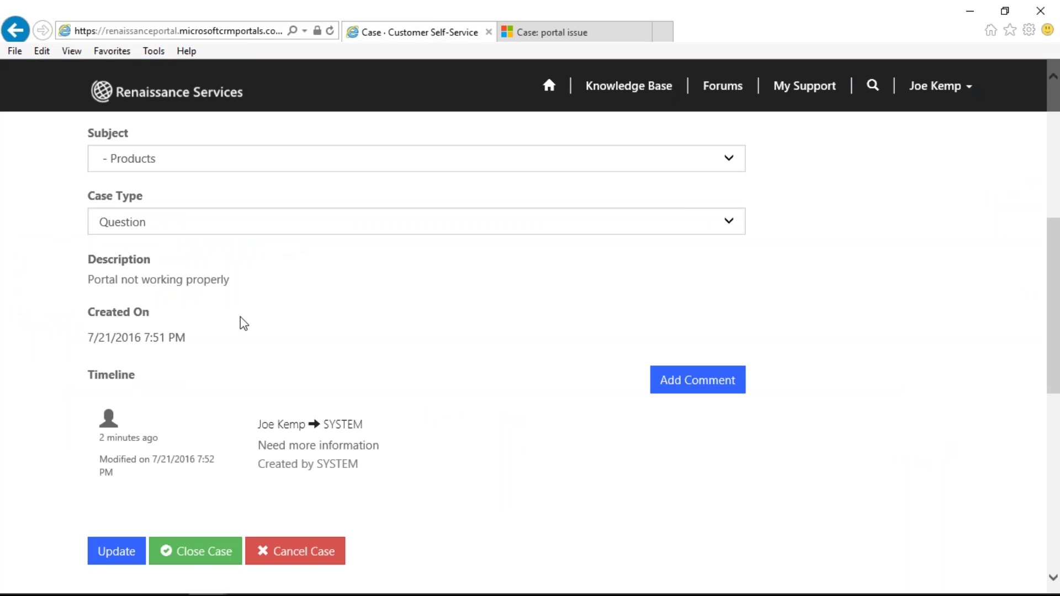
{"action": "scroll", "coordinate": [423, 366], "scroll_direction": "up", "scroll_amount": 2}
{"action": "scroll", "coordinate": [387, 353], "scroll_direction": "down", "scroll_amount": 2}
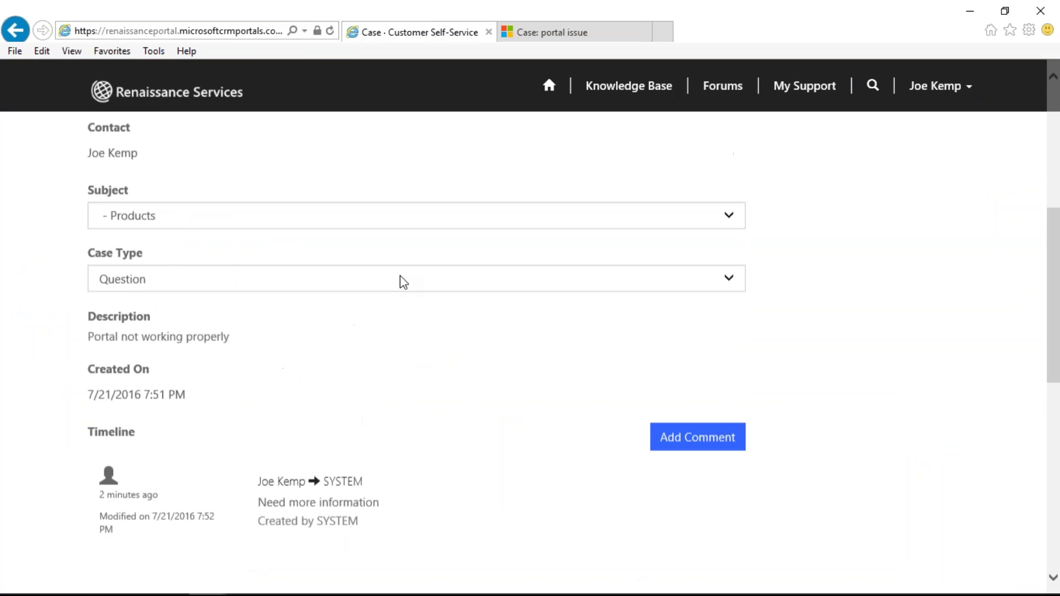
{"action": "scroll", "coordinate": [402, 281], "scroll_direction": "up", "scroll_amount": 8}
{"action": "left_click", "coordinate": [330, 30]}
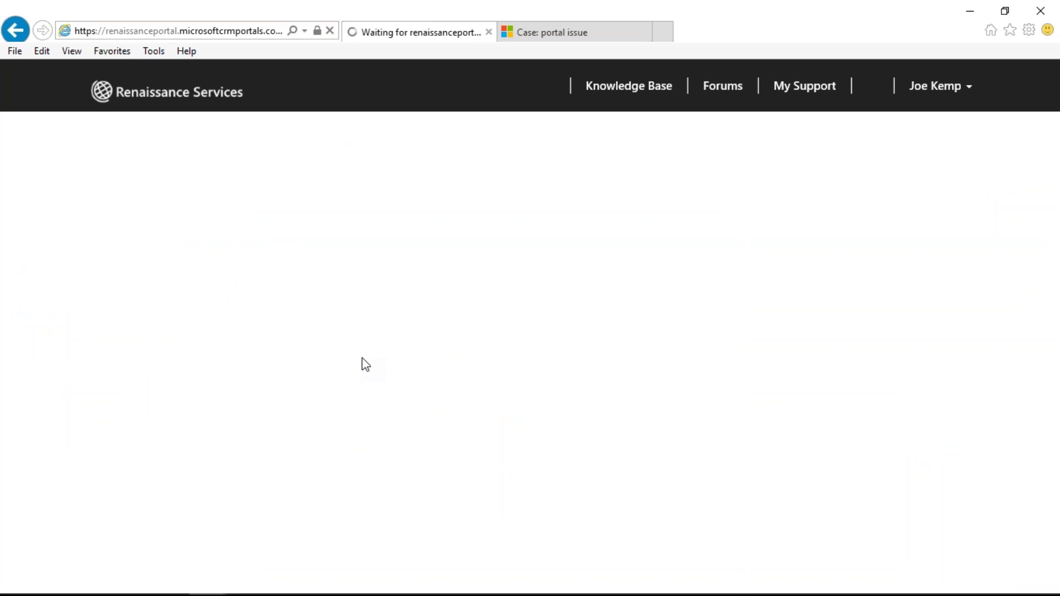
{"action": "scroll", "coordinate": [368, 361], "scroll_direction": "down", "scroll_amount": 7}
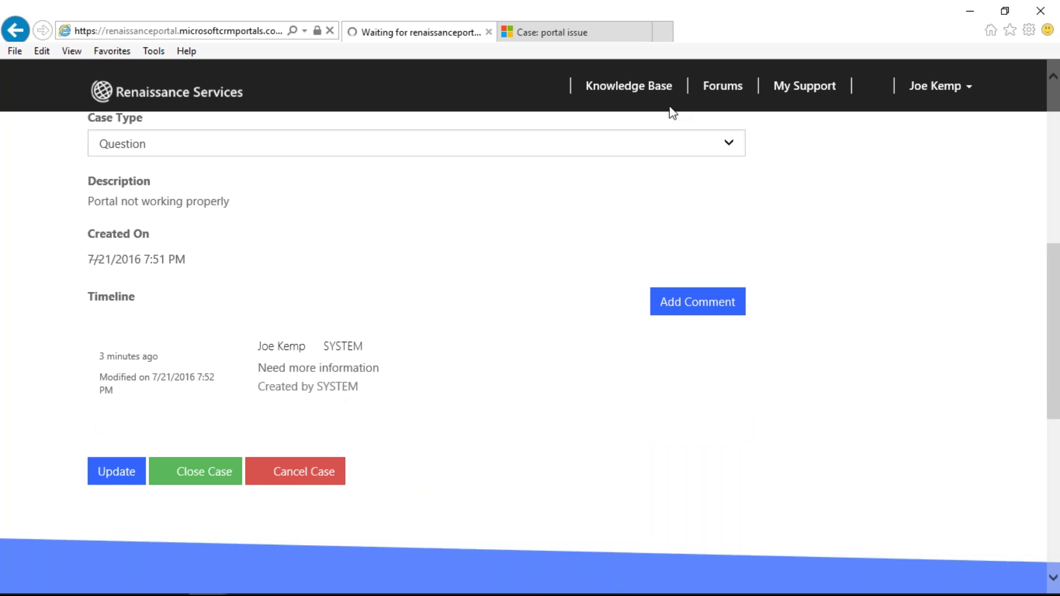
Step: Mark the "Will provide an update" comment complete in Dynamics CRM, and reload the portal's case page to check its timeline
{"action": "left_click", "coordinate": [585, 34]}
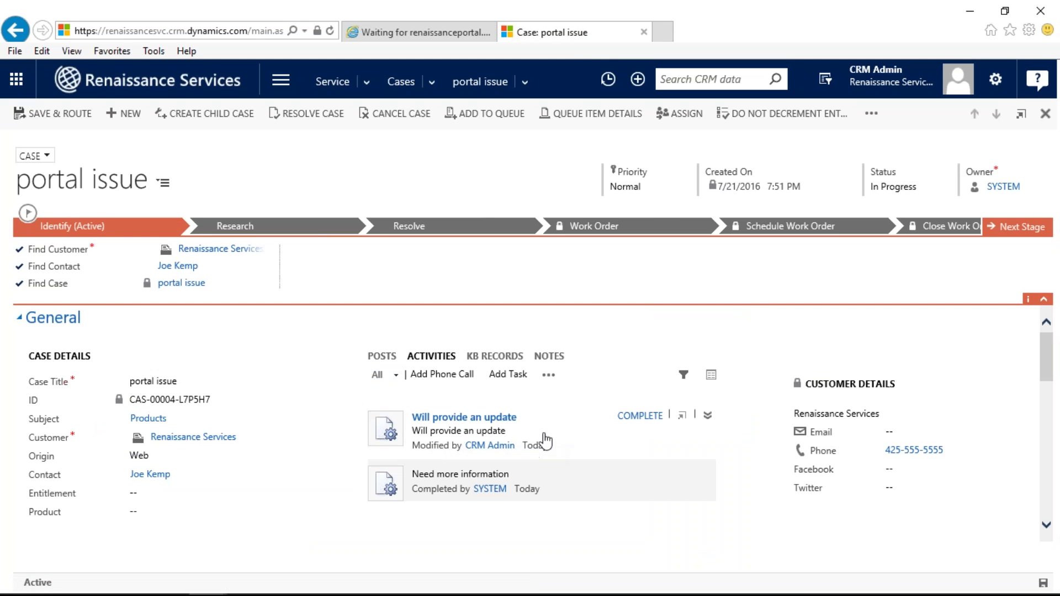
{"action": "left_click", "coordinate": [635, 418]}
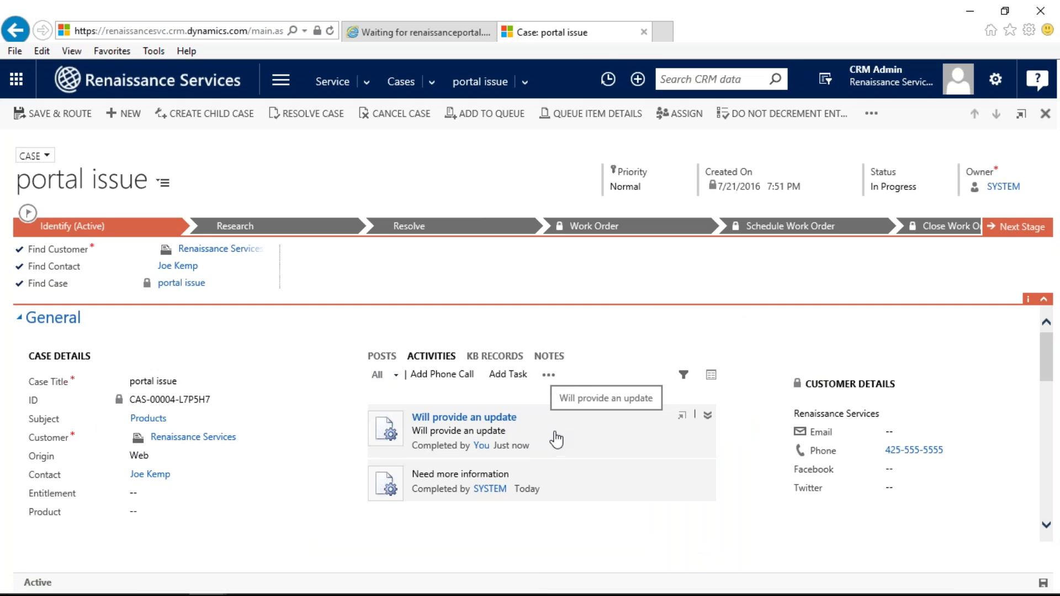
{"action": "left_click", "coordinate": [401, 37]}
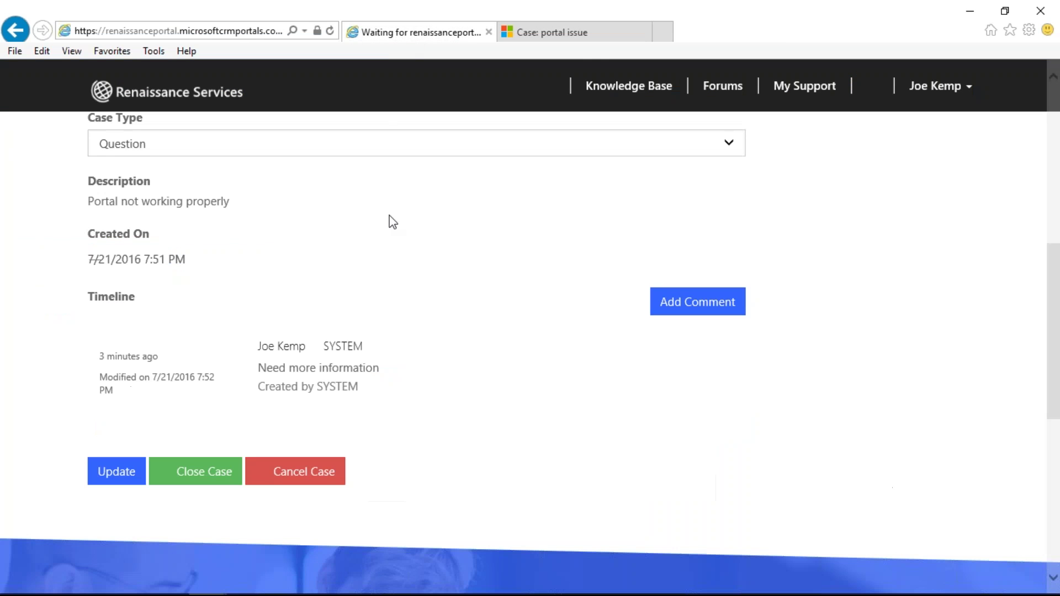
{"action": "left_click", "coordinate": [330, 31]}
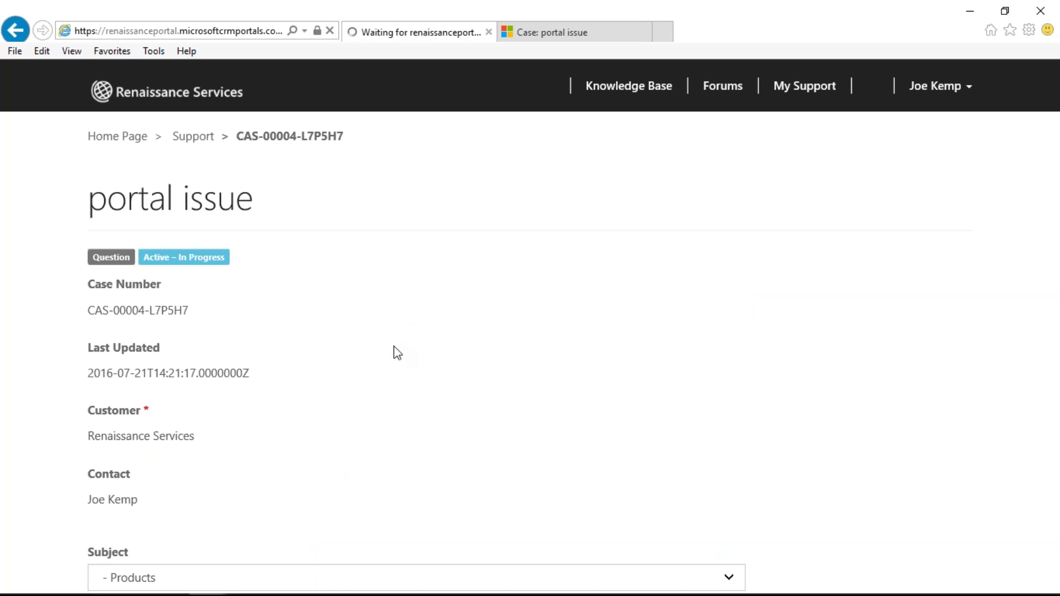
{"action": "scroll", "coordinate": [394, 353], "scroll_direction": "down", "scroll_amount": 5}
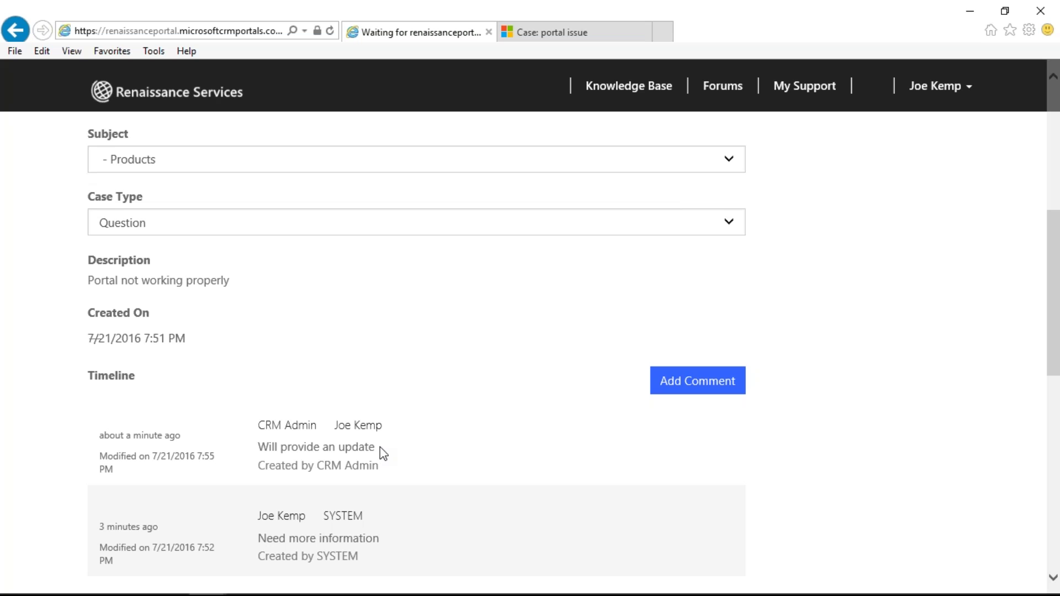
Step: Close the portal issue case from the customer portal and confirm resolving it
{"action": "scroll", "coordinate": [383, 452], "scroll_direction": "down", "scroll_amount": 2}
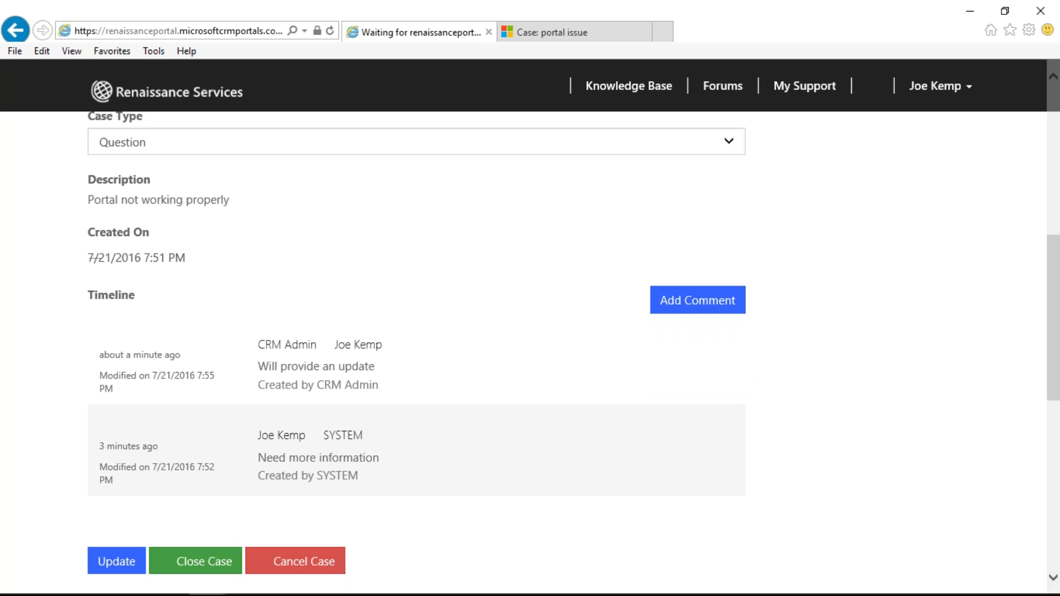
{"action": "left_click", "coordinate": [196, 561]}
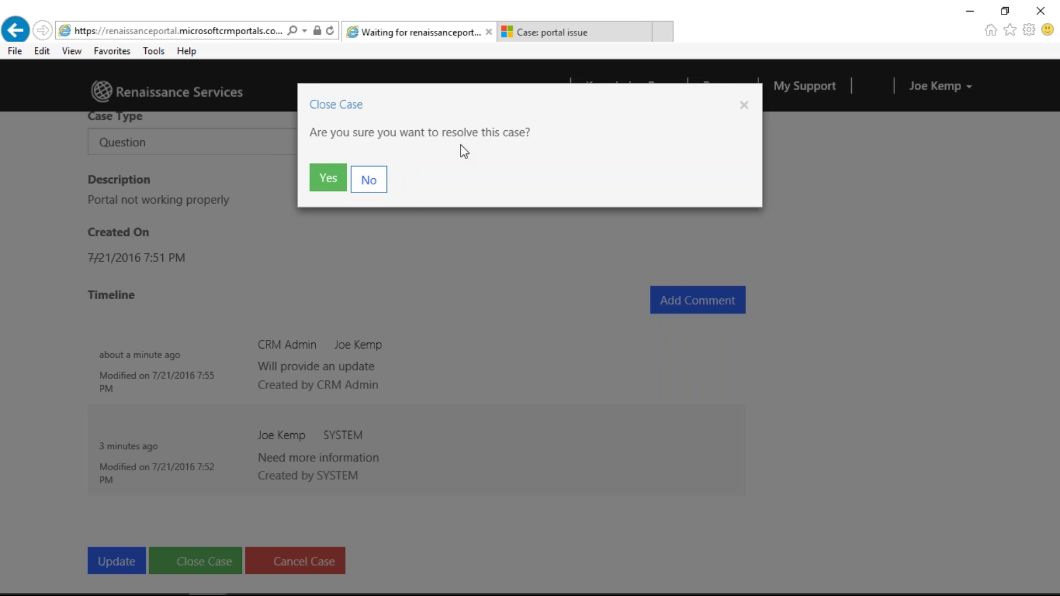
{"action": "left_click", "coordinate": [341, 184]}
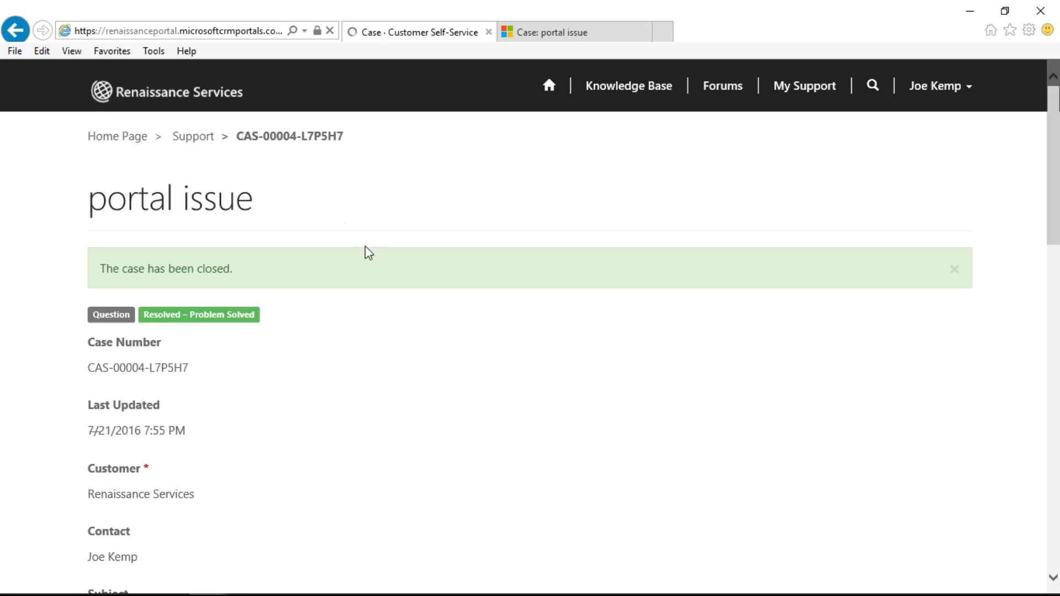
Step: Reopen the closed portal issue case from the customer portal
{"action": "scroll", "coordinate": [381, 271], "scroll_direction": "down", "scroll_amount": 10}
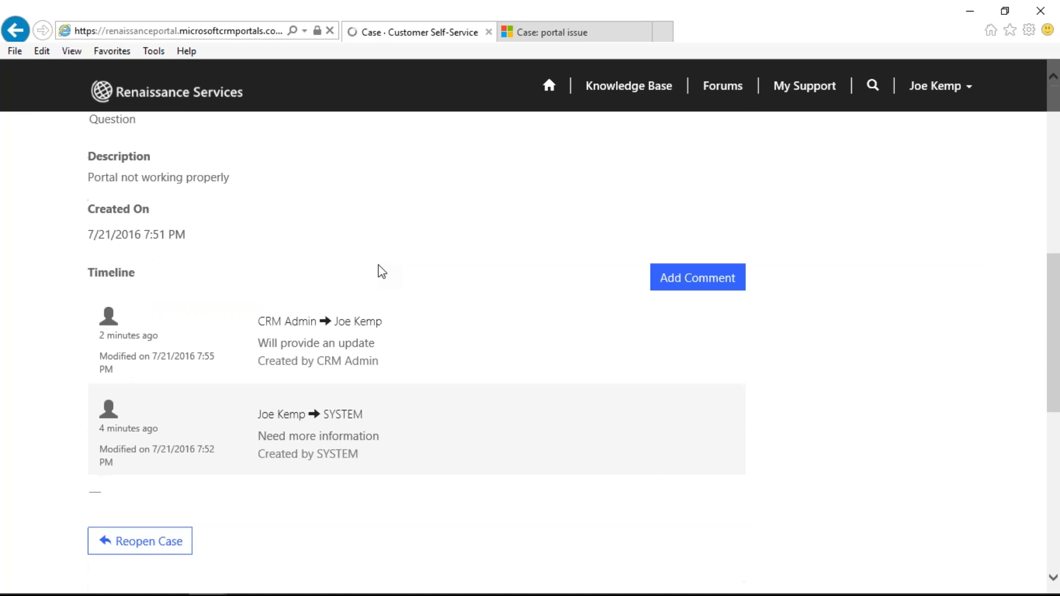
{"action": "scroll", "coordinate": [166, 549], "scroll_direction": "down", "scroll_amount": 1}
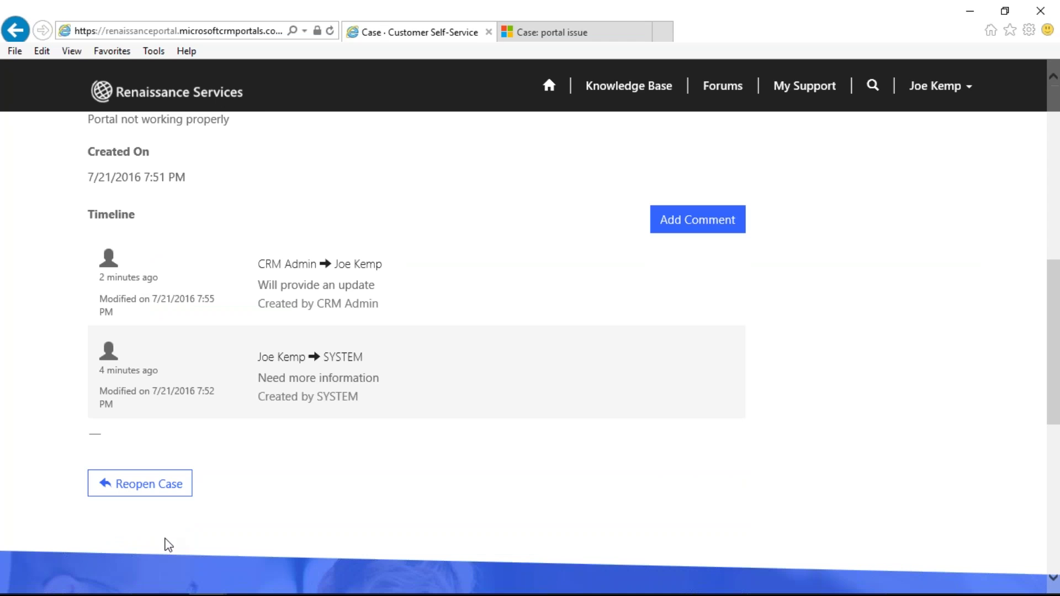
{"action": "left_click", "coordinate": [171, 488]}
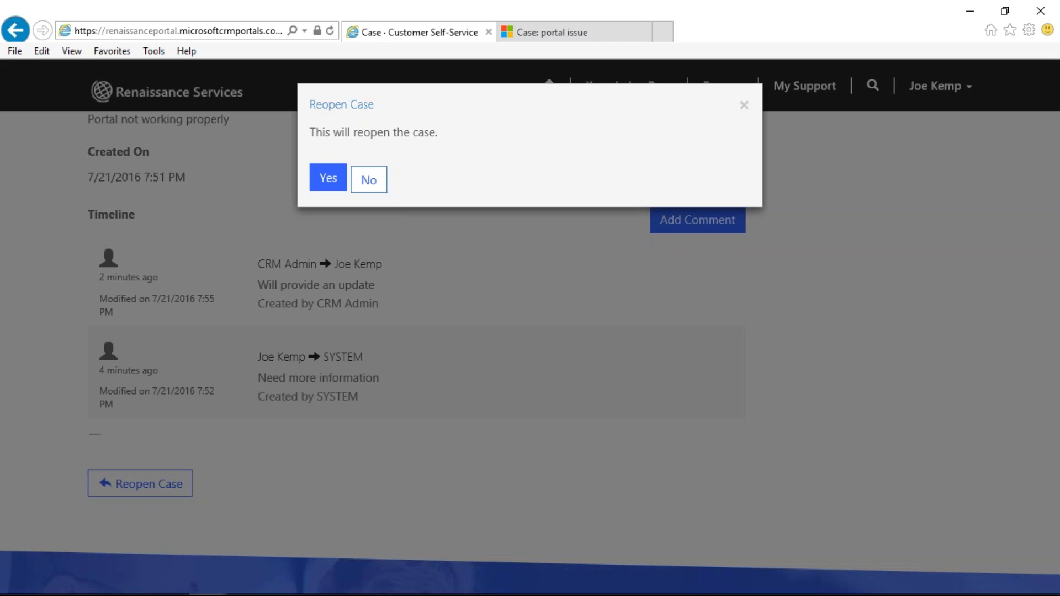
{"action": "left_click", "coordinate": [331, 177]}
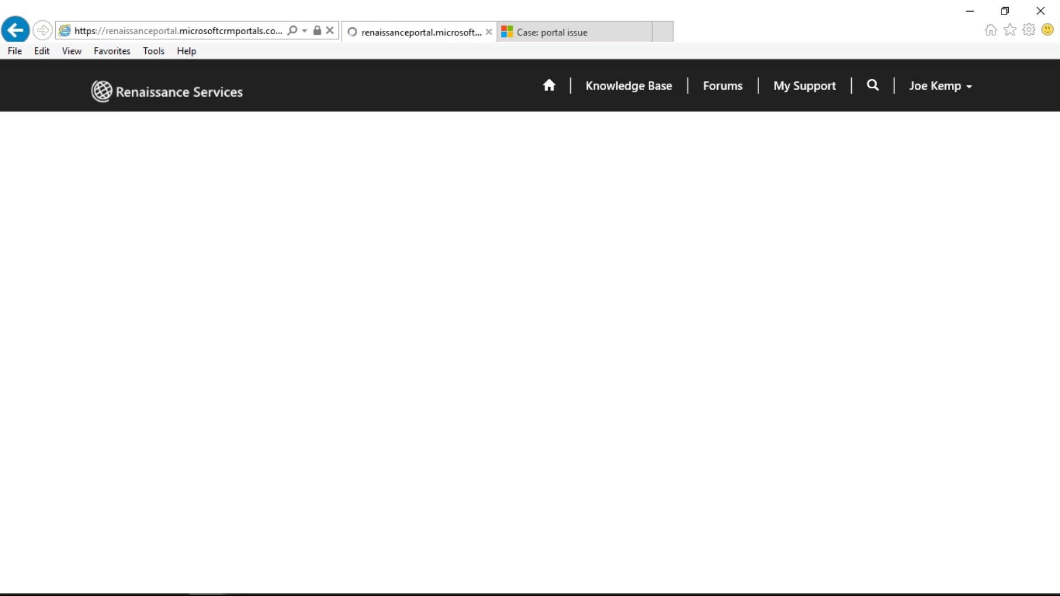
Step: Cancel the reopened portal issue case from the customer portal and confirm the cancellation
{"action": "scroll", "coordinate": [402, 243], "scroll_direction": "down", "scroll_amount": 3}
{"action": "scroll", "coordinate": [404, 243], "scroll_direction": "down", "scroll_amount": 6}
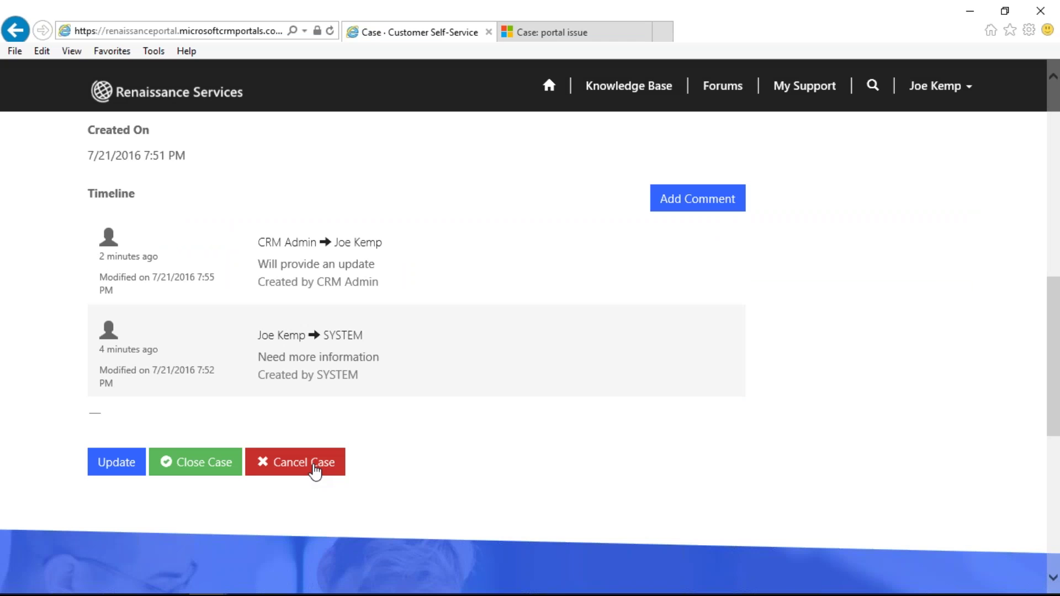
{"action": "scroll", "coordinate": [315, 471], "scroll_direction": "down", "scroll_amount": 1}
{"action": "left_click", "coordinate": [315, 407]}
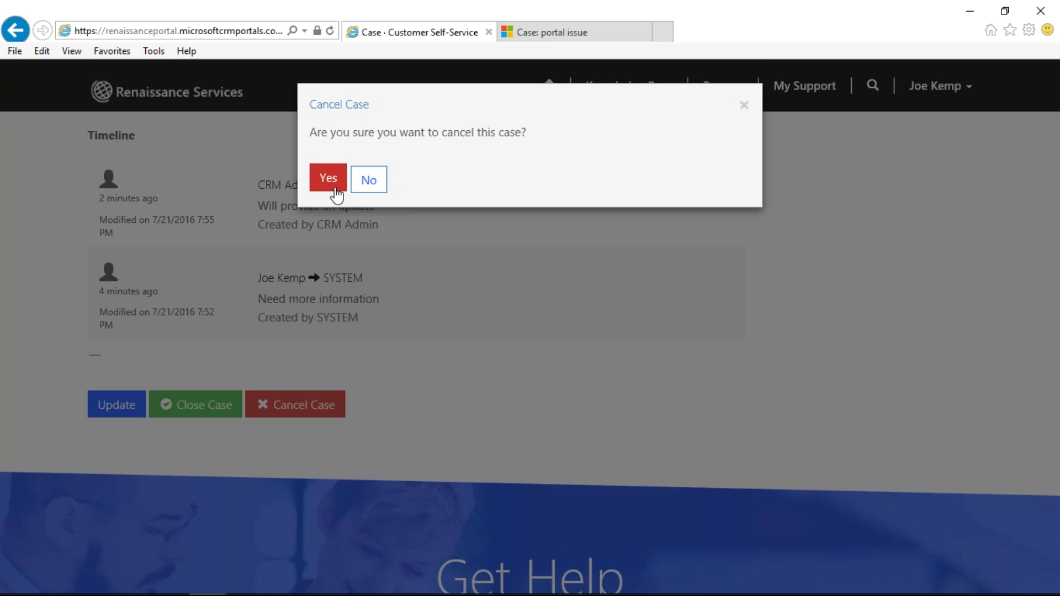
{"action": "left_click", "coordinate": [331, 180]}
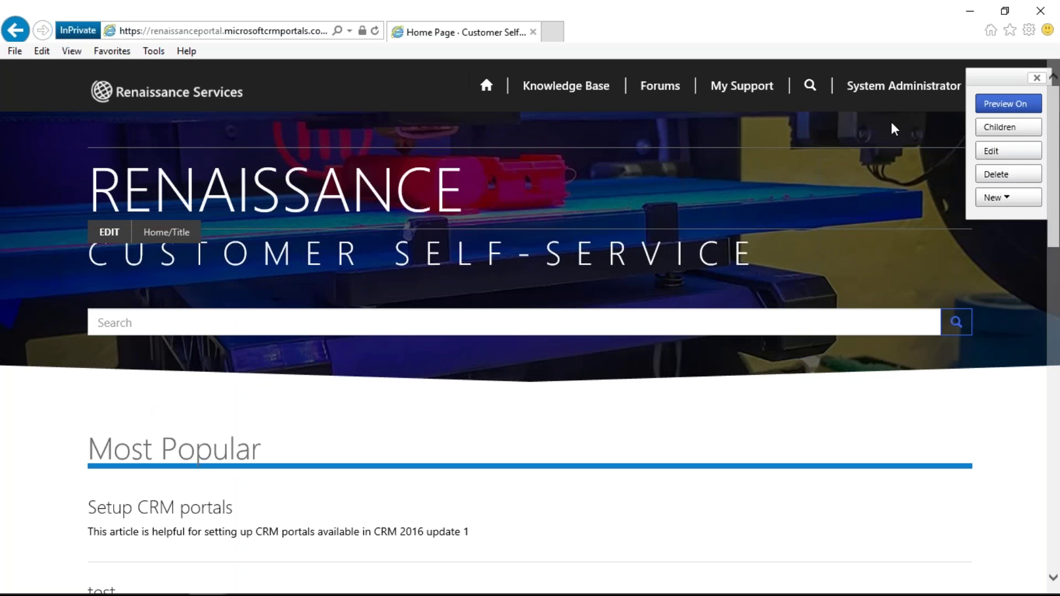
Step: Examine the administrator's home page and the settings and content in the Home page's edit form, leaving it without saving
{"action": "mouse_move", "coordinate": [677, 208]}
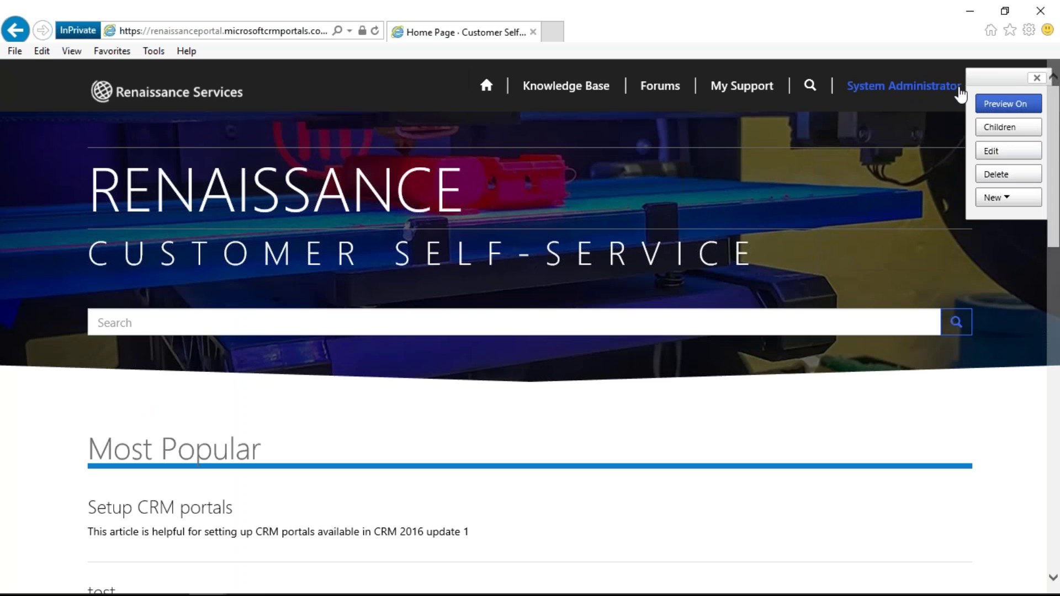
{"action": "mouse_move", "coordinate": [960, 94]}
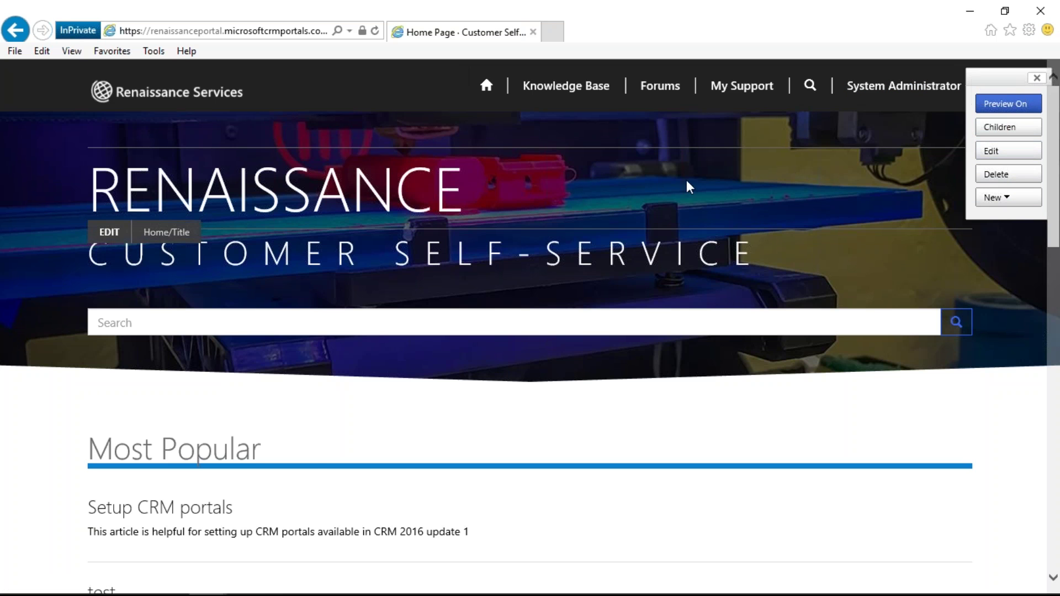
{"action": "scroll", "coordinate": [426, 268], "scroll_direction": "down", "scroll_amount": 3}
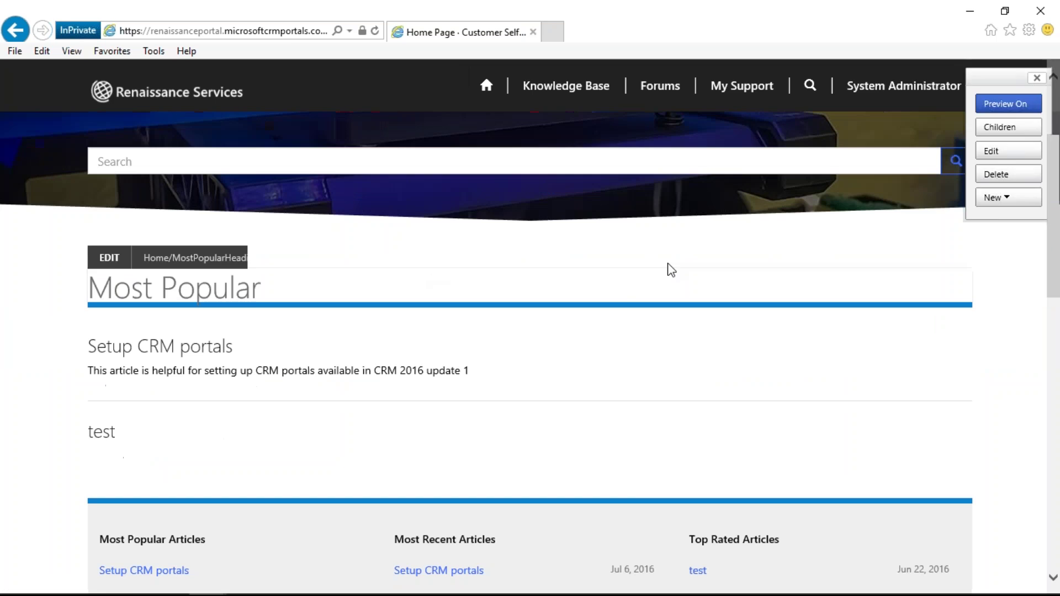
{"action": "scroll", "coordinate": [670, 267], "scroll_direction": "up", "scroll_amount": 3}
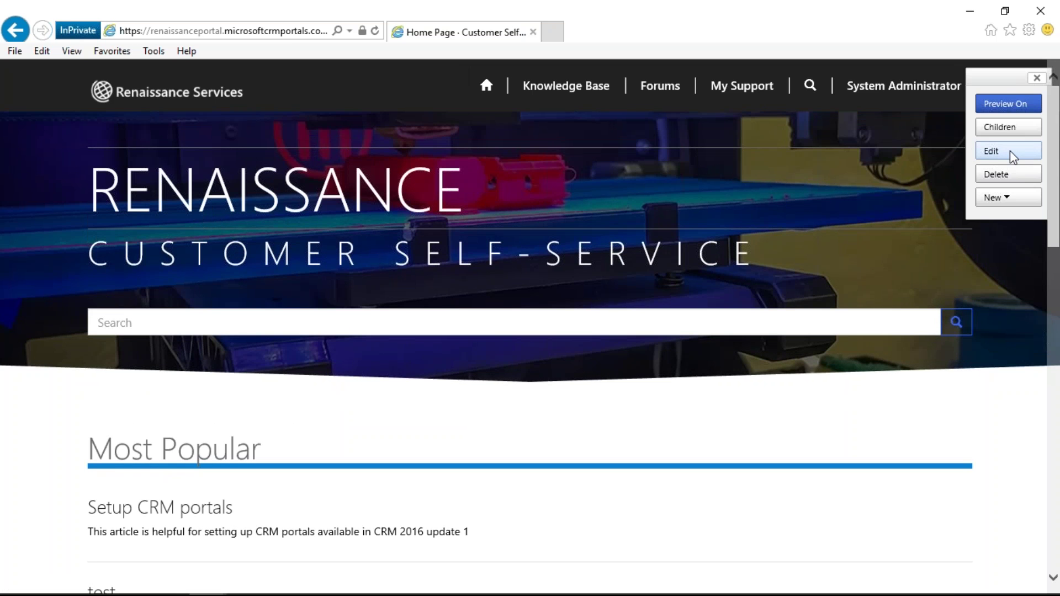
{"action": "left_click", "coordinate": [1009, 154]}
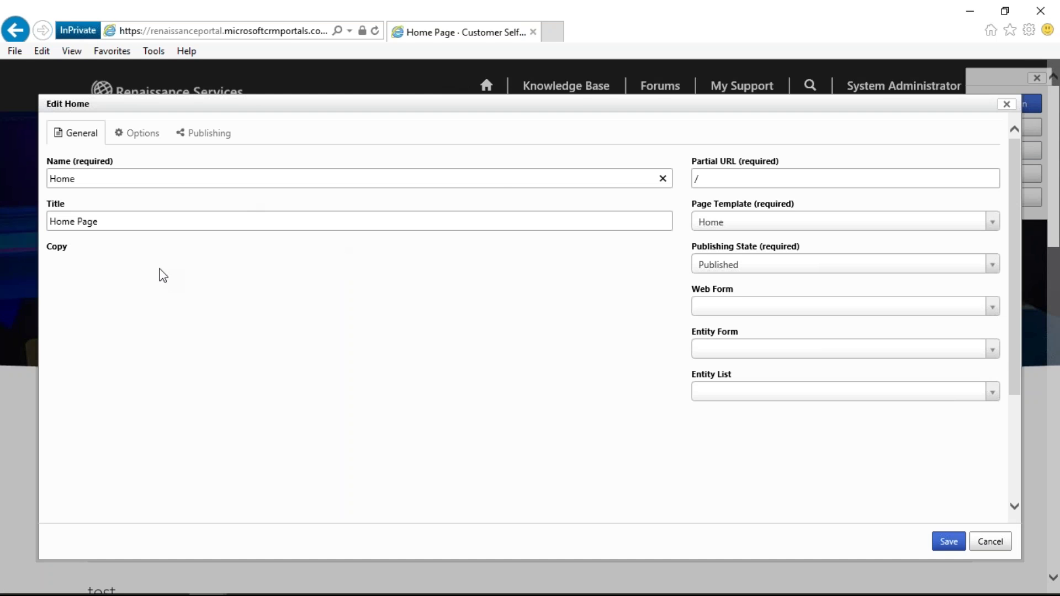
{"action": "scroll", "coordinate": [416, 352], "scroll_direction": "down", "scroll_amount": 6}
{"action": "scroll", "coordinate": [535, 285], "scroll_direction": "up", "scroll_amount": 5}
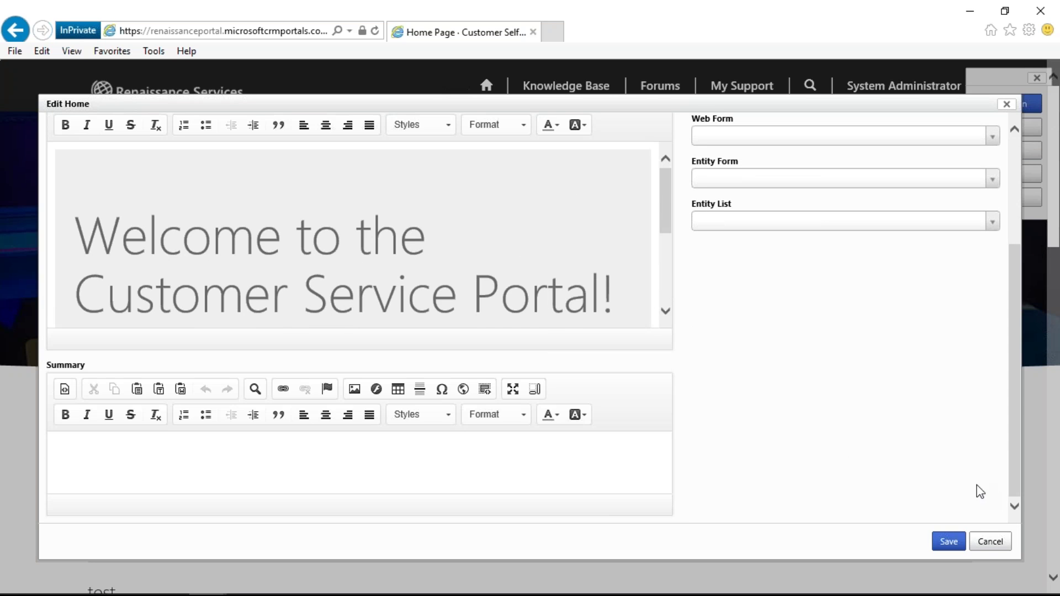
{"action": "left_click", "coordinate": [997, 547]}
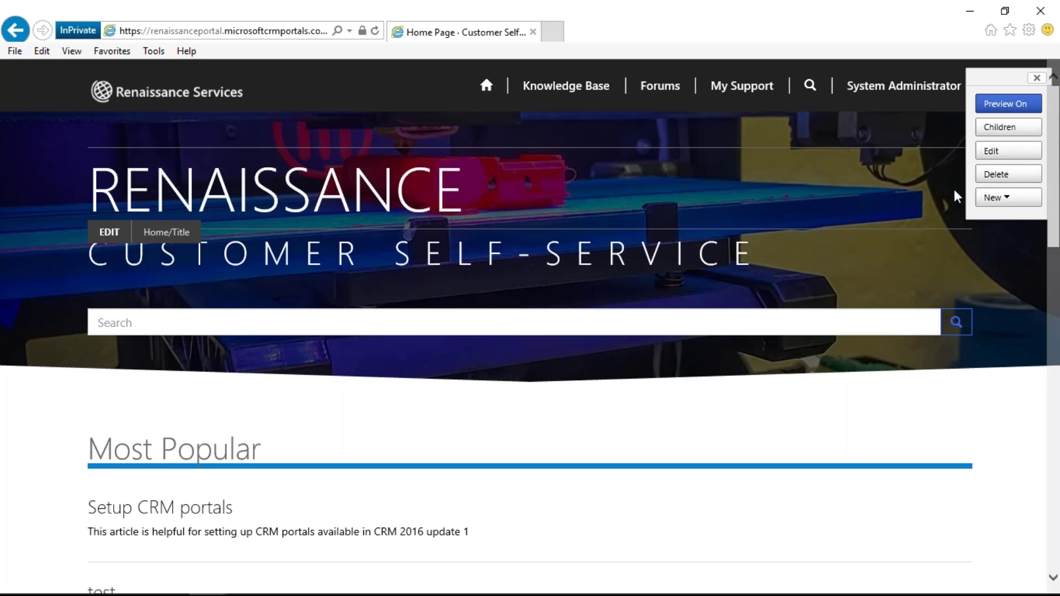
Step: Examine the form for a new child page under Home, including the HTML source of its copy, and leave without saving
{"action": "left_click", "coordinate": [1001, 203]}
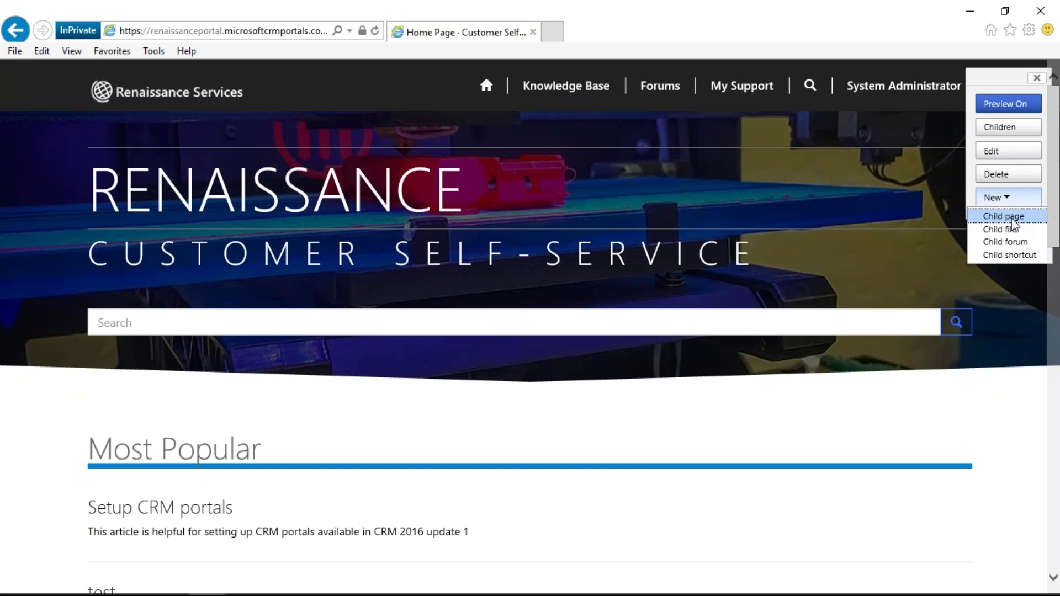
{"action": "left_click", "coordinate": [1011, 217]}
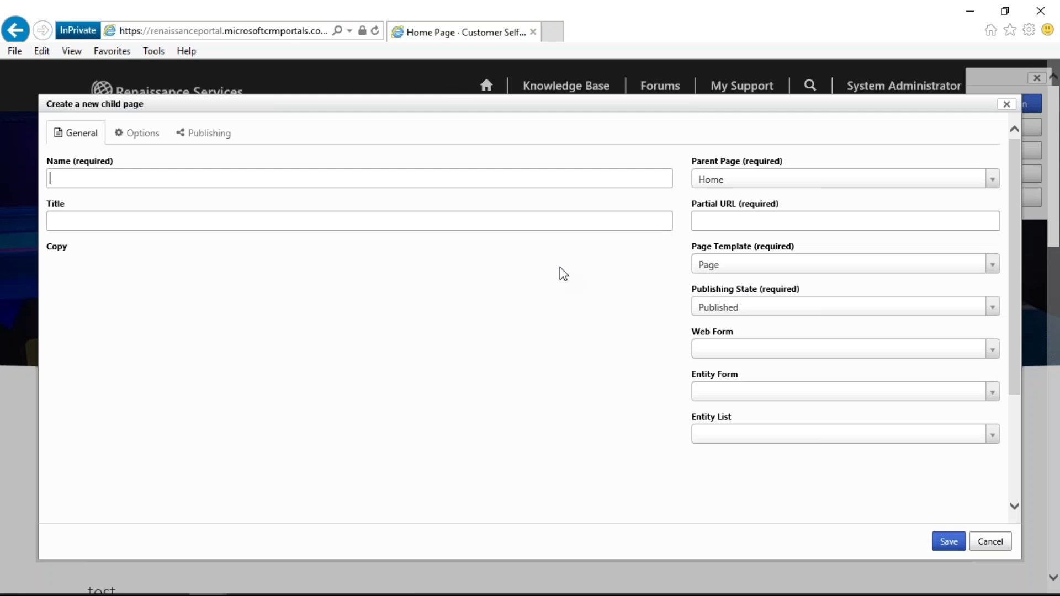
{"action": "left_click", "coordinate": [101, 182]}
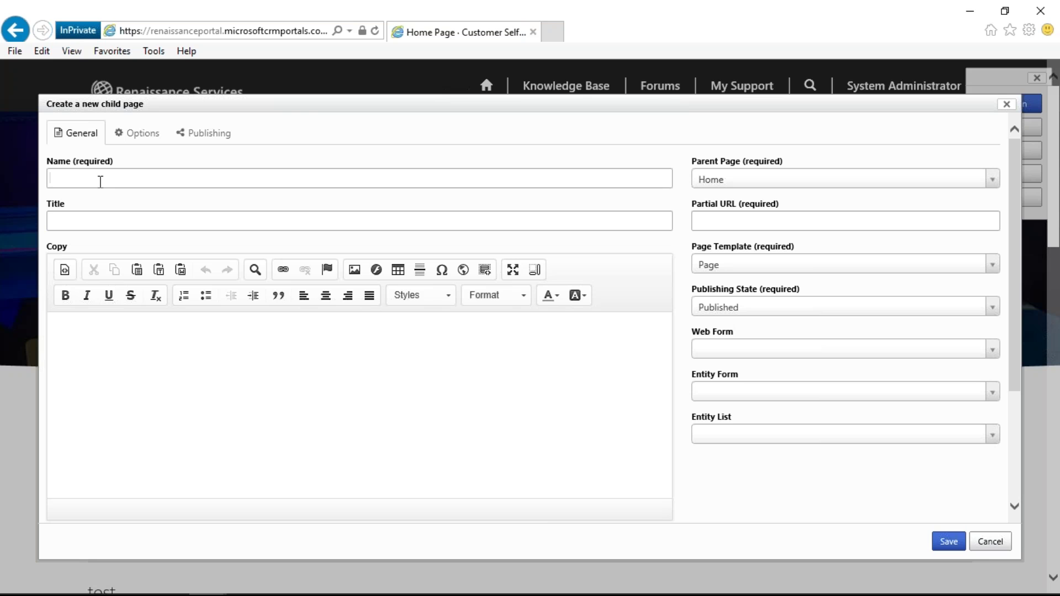
{"action": "left_click", "coordinate": [185, 218]}
{"action": "left_click", "coordinate": [152, 355]}
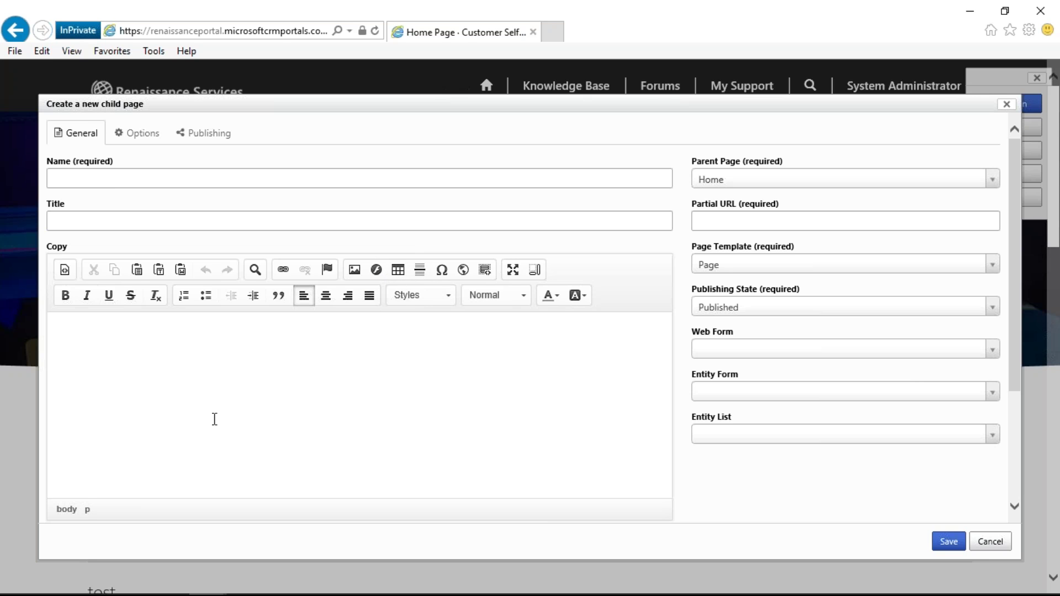
{"action": "left_click", "coordinate": [65, 271]}
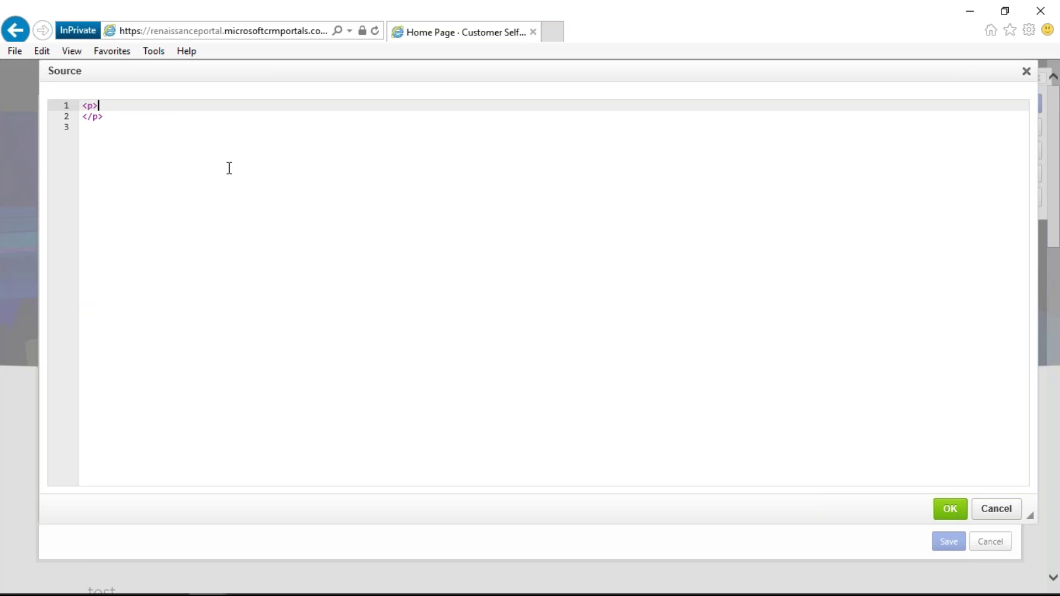
{"action": "left_click", "coordinate": [997, 508]}
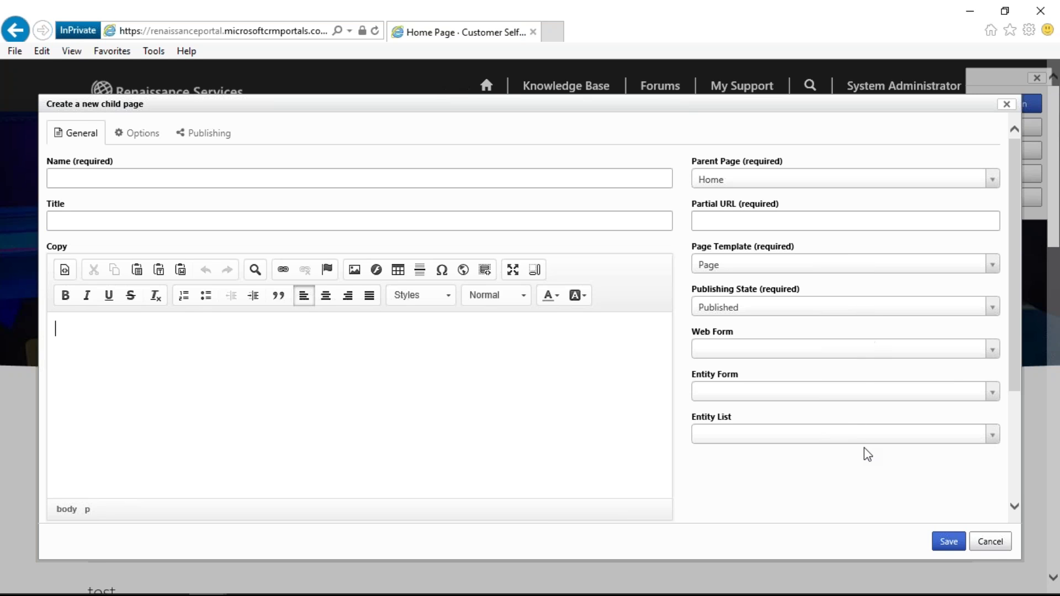
{"action": "left_click", "coordinate": [991, 542]}
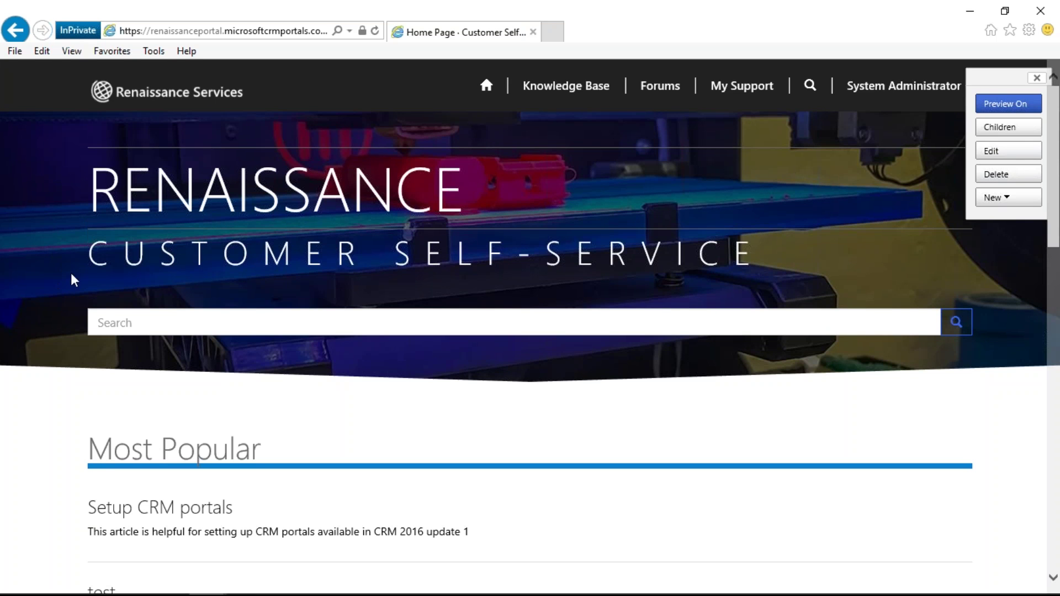
Step: Append {{ user.fullname }} after "Renaissance" in the Home/Title content snippet and save it
{"action": "mouse_move", "coordinate": [99, 249]}
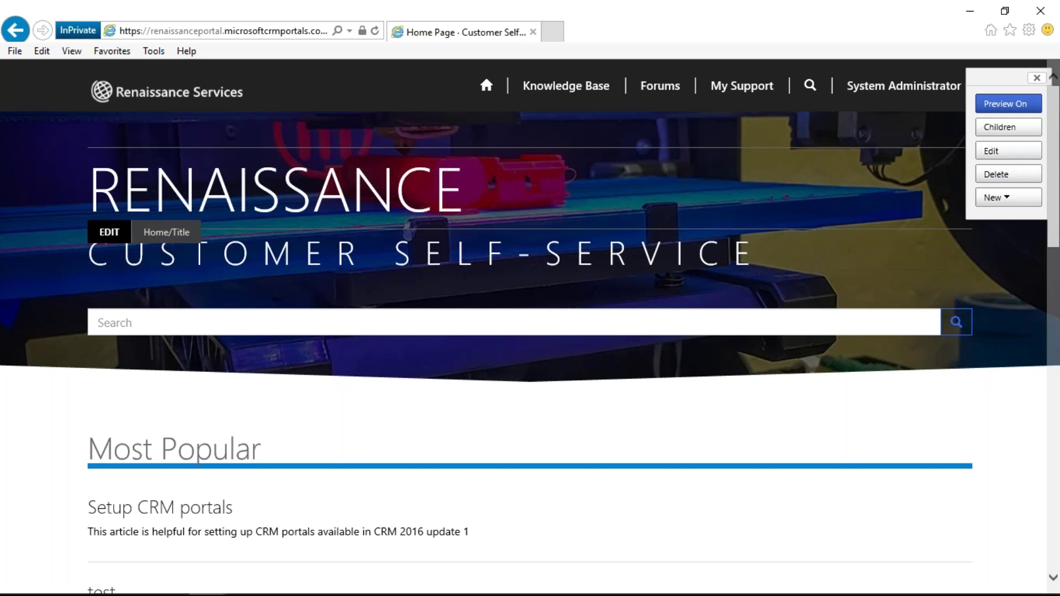
{"action": "left_click", "coordinate": [106, 235]}
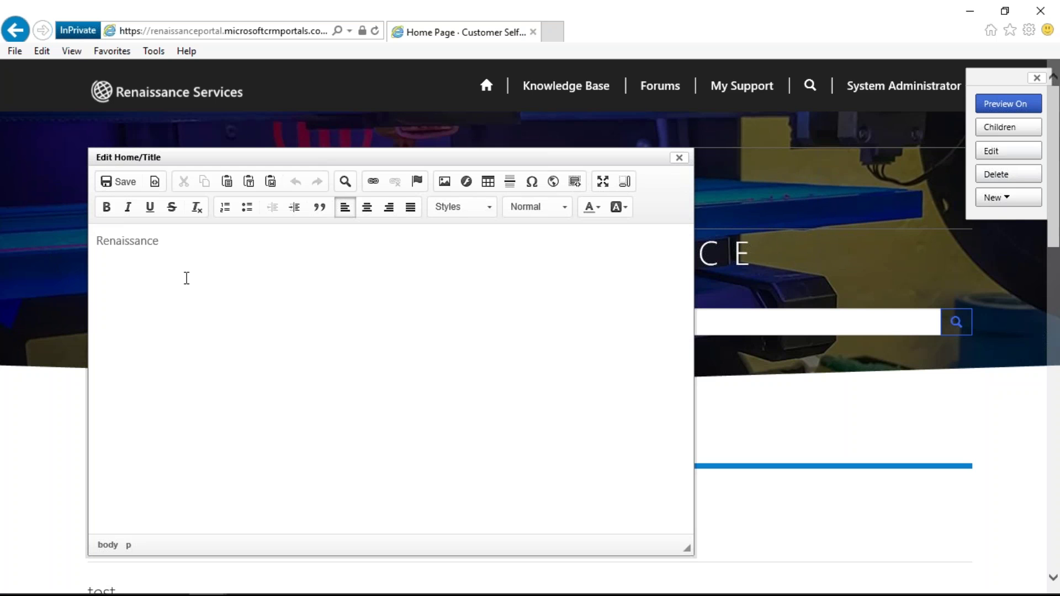
{"action": "left_click", "coordinate": [190, 243]}
{"action": "type", "text": "("}
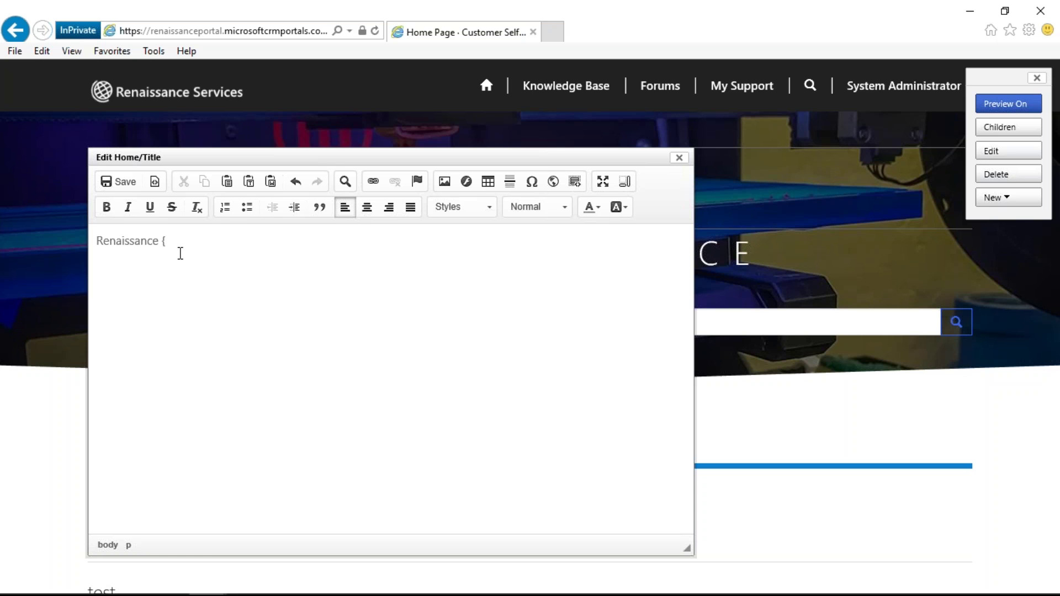
{"action": "type", "text": "{"}
{"action": "type", "text": " user f"}
{"action": "key", "text": "BackSpace"}
{"action": "key", "text": "BackSpace"}
{"action": "type", "text": ".fullname }}"}
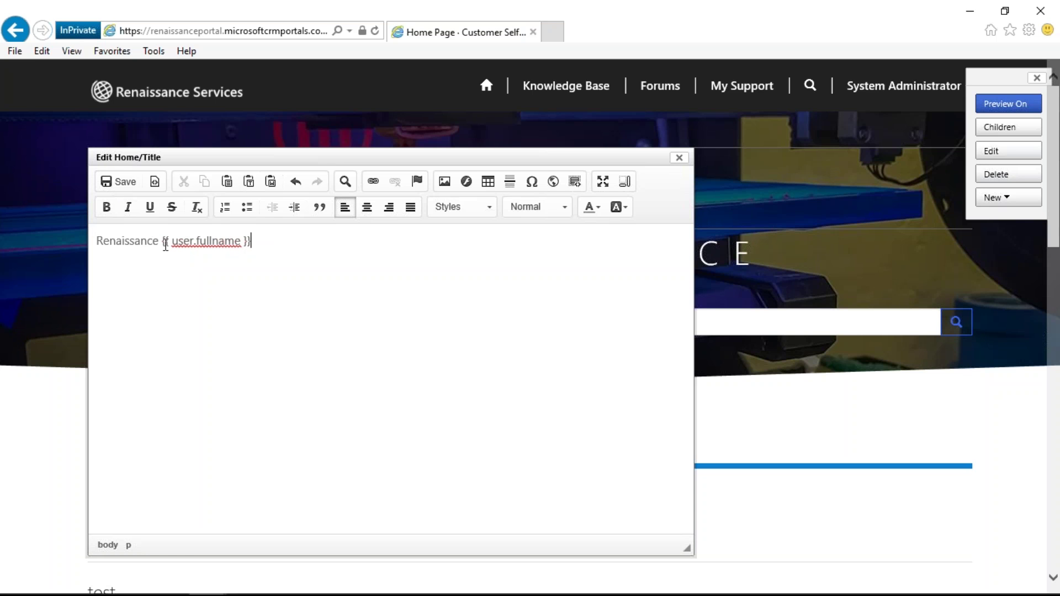
{"action": "left_click", "coordinate": [119, 184]}
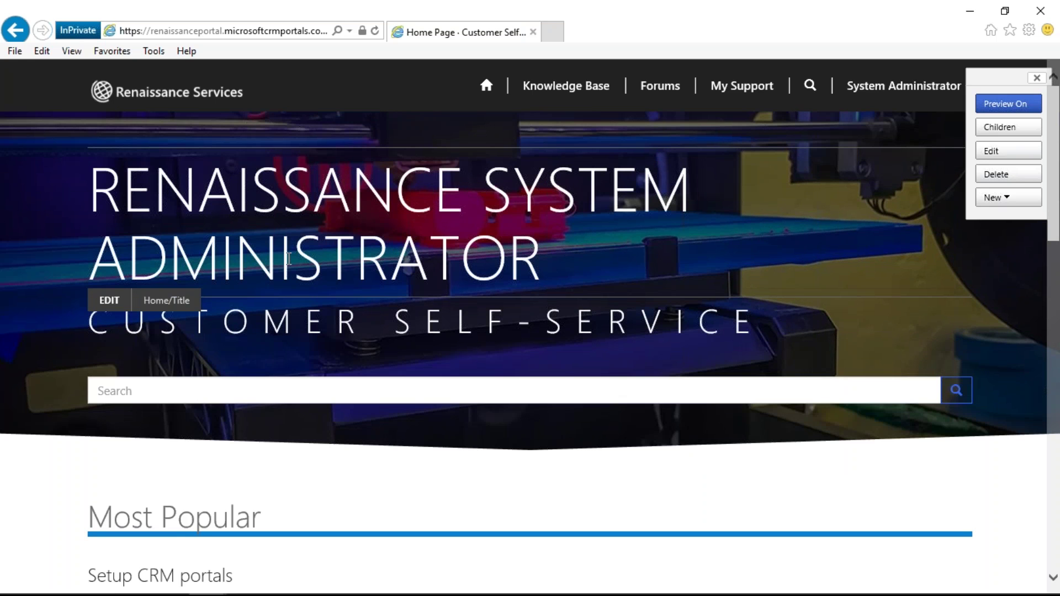
Step: Switch to the customer's portal session and open its home page to check the personalised title
{"action": "key", "text": "alt"}
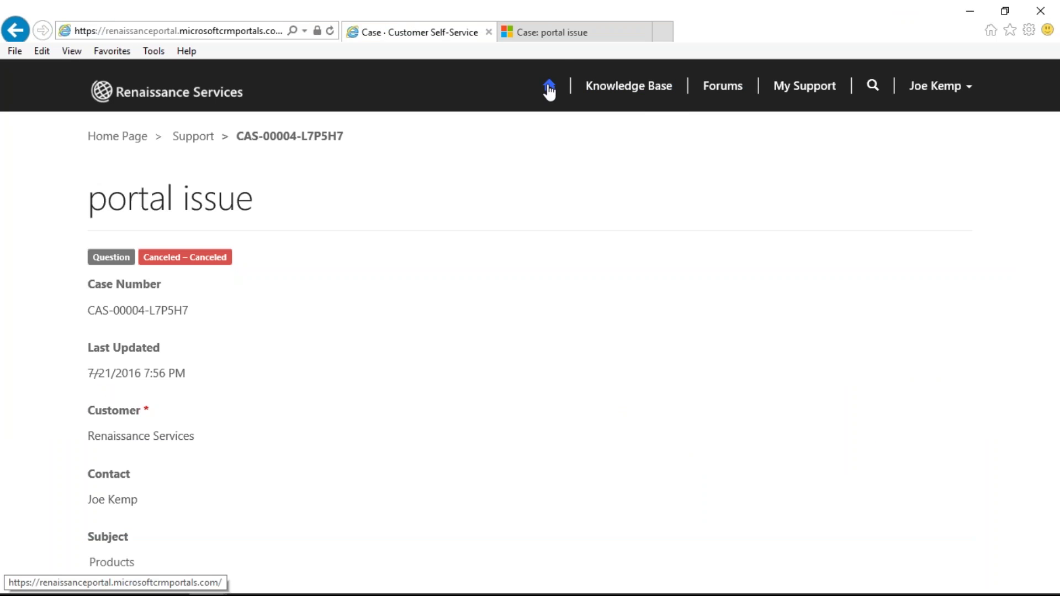
{"action": "left_click", "coordinate": [549, 88]}
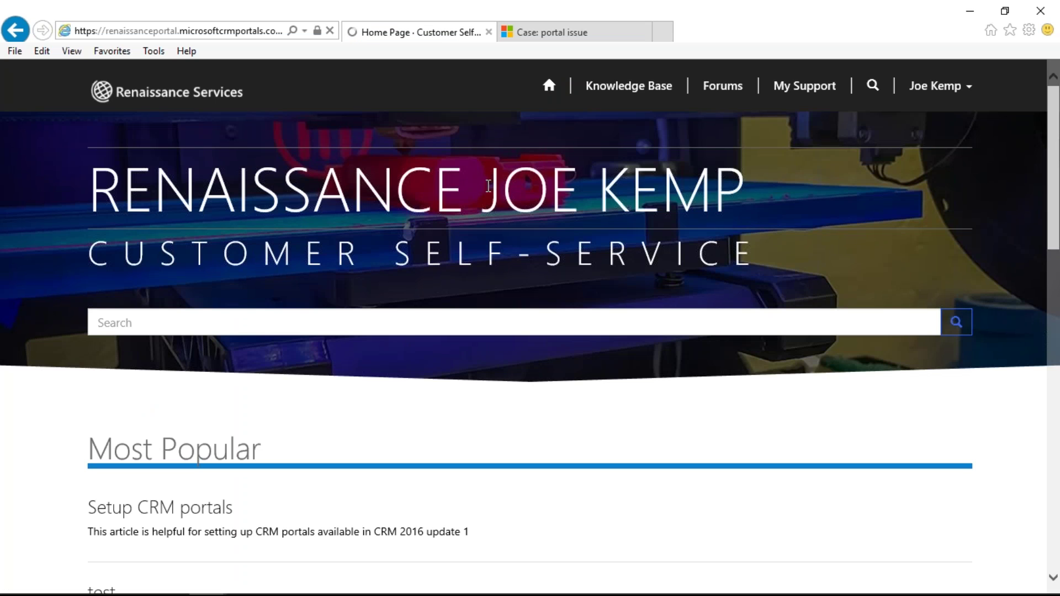
{"action": "left_click_drag", "start_coordinate": [488, 188], "coordinate": [671, 204]}
{"action": "left_click", "coordinate": [632, 193]}
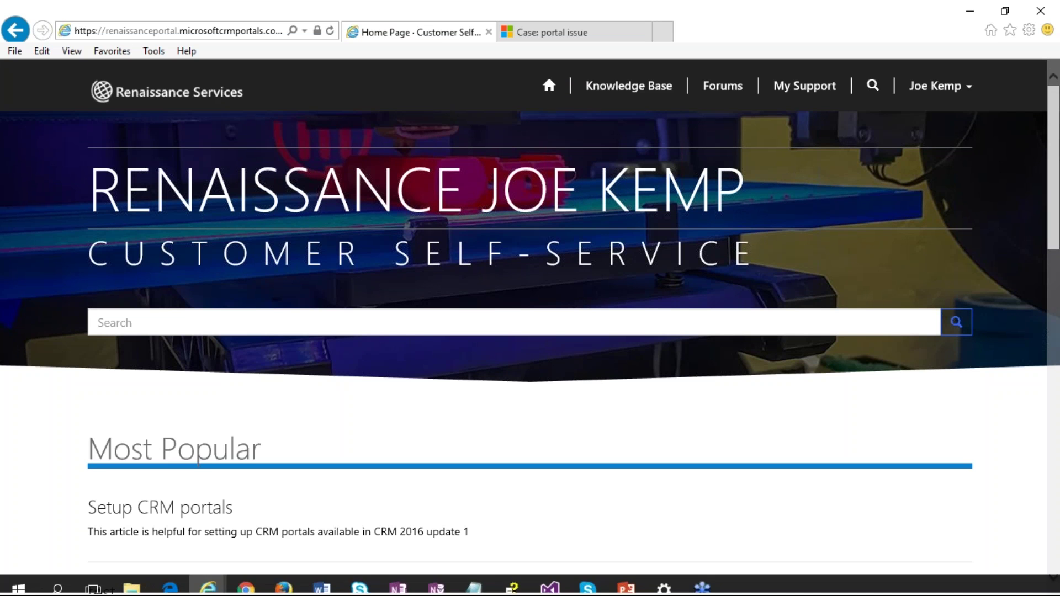
Step: Return to the administrator's portal session and examine the Primary Navigation editor and its new link form, cancelling both
{"action": "key", "text": "alt+Tab"}
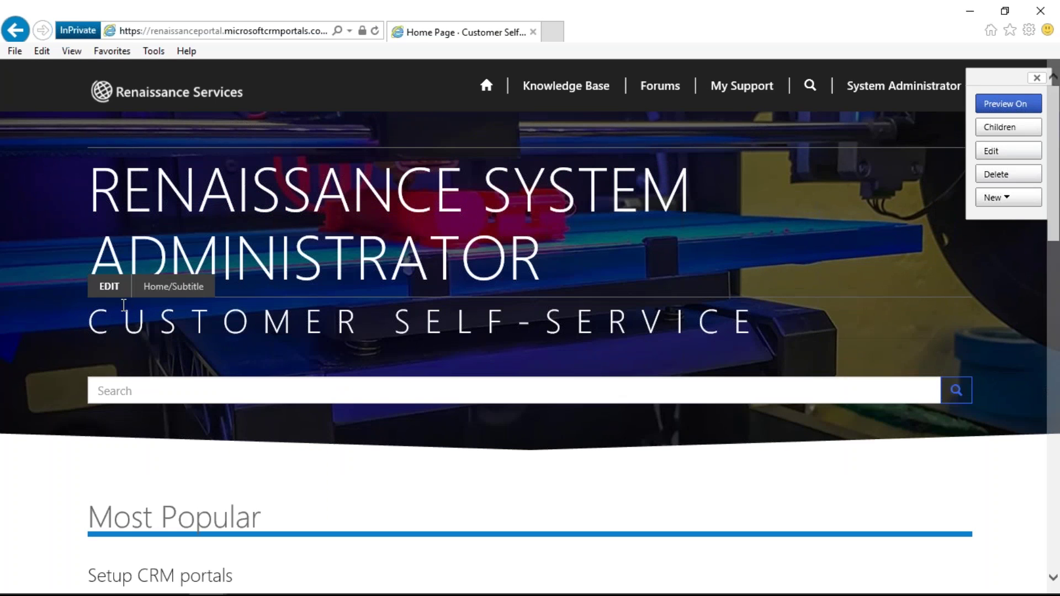
{"action": "mouse_move", "coordinate": [492, 121]}
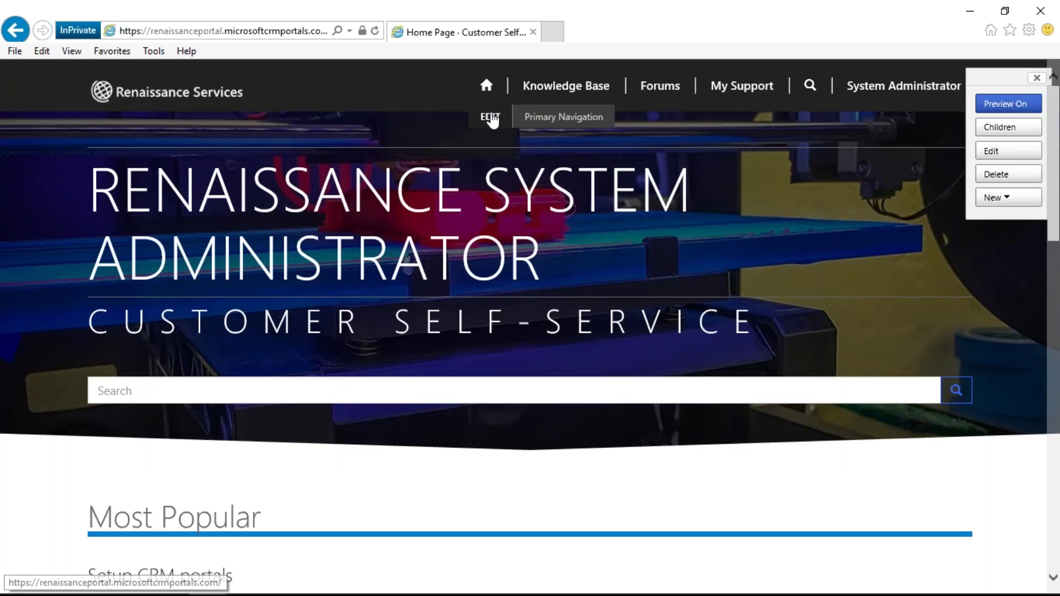
{"action": "left_click", "coordinate": [492, 118]}
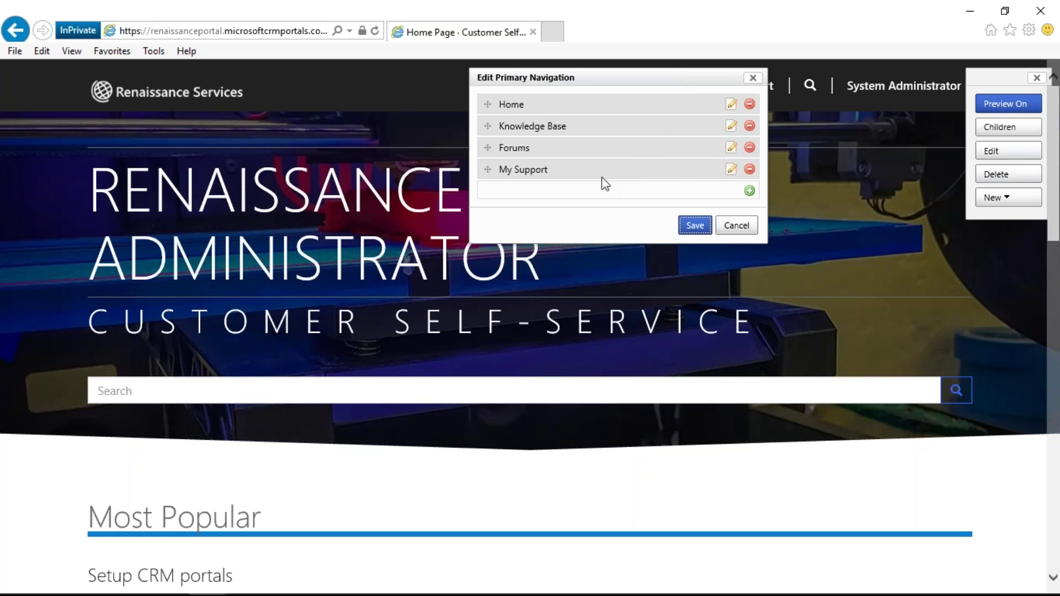
{"action": "left_click", "coordinate": [749, 193]}
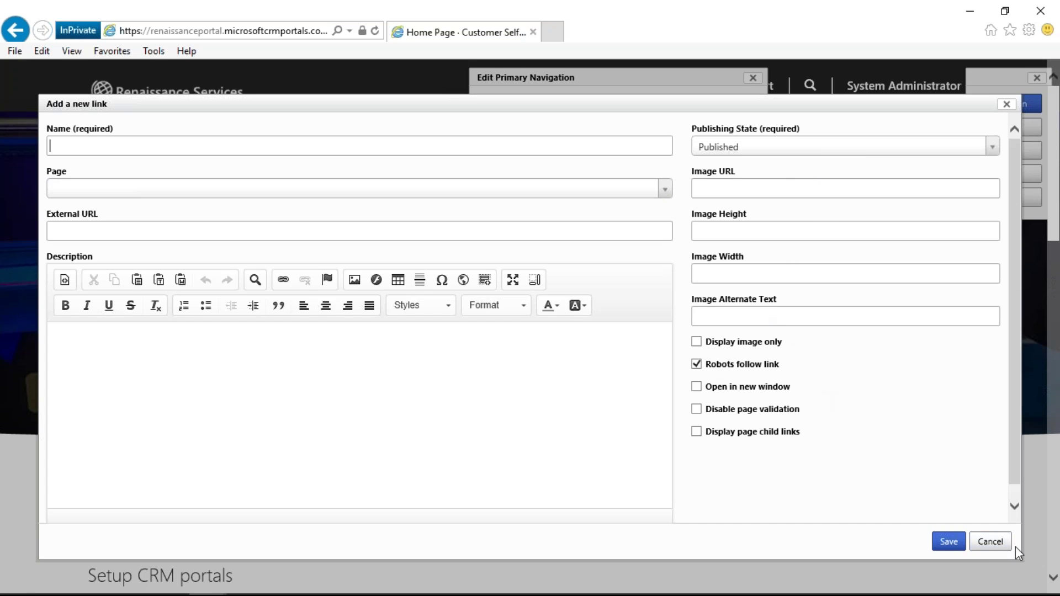
{"action": "left_click", "coordinate": [992, 542]}
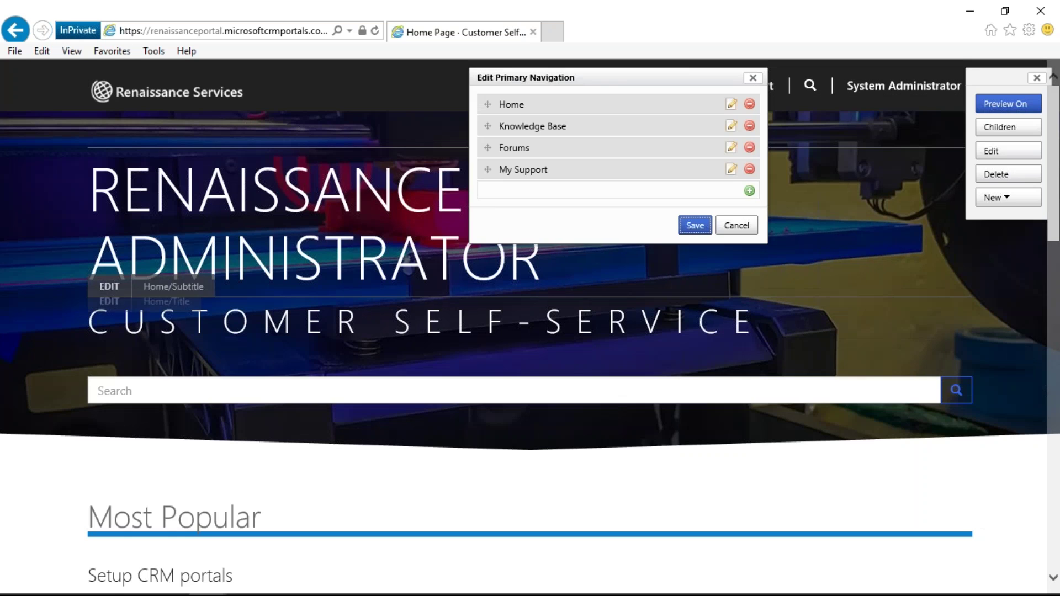
{"action": "left_click", "coordinate": [738, 227]}
{"action": "scroll", "coordinate": [365, 324], "scroll_direction": "down", "scroll_amount": 3}
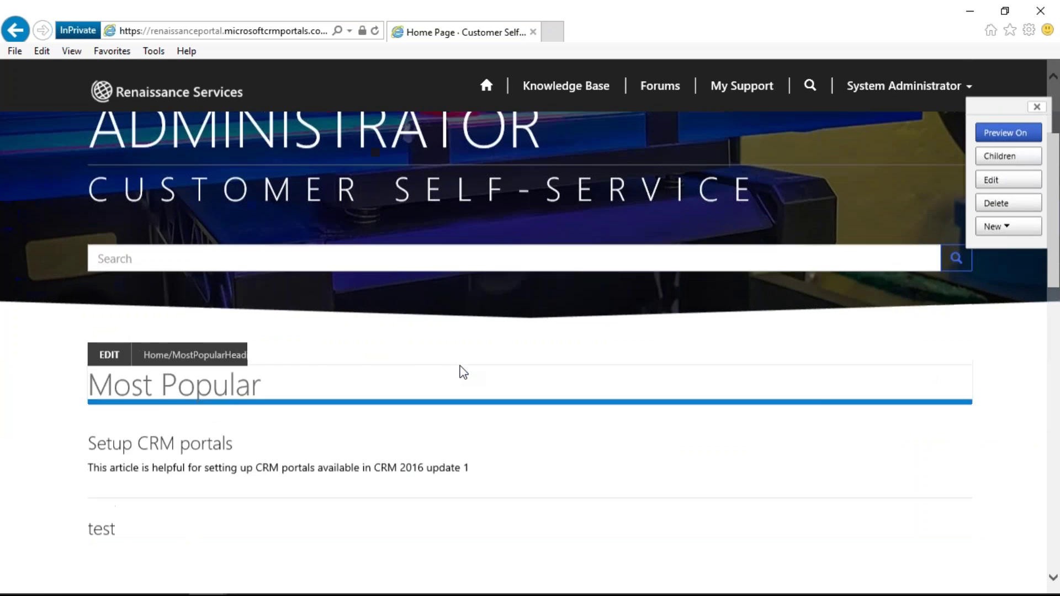
{"action": "scroll", "coordinate": [462, 372], "scroll_direction": "up", "scroll_amount": 3}
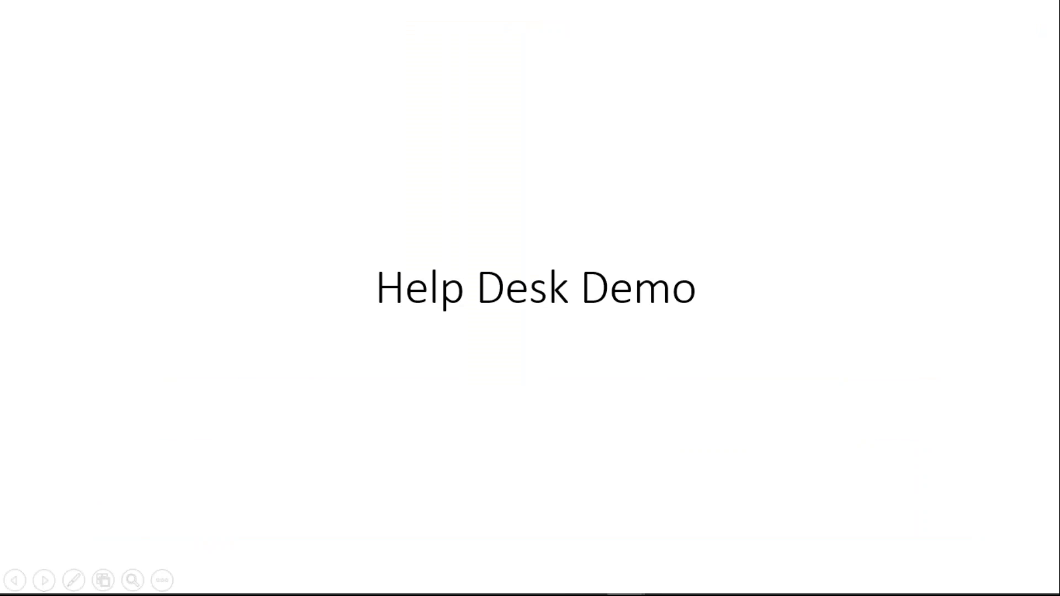
{"action": "key", "text": "Right"}
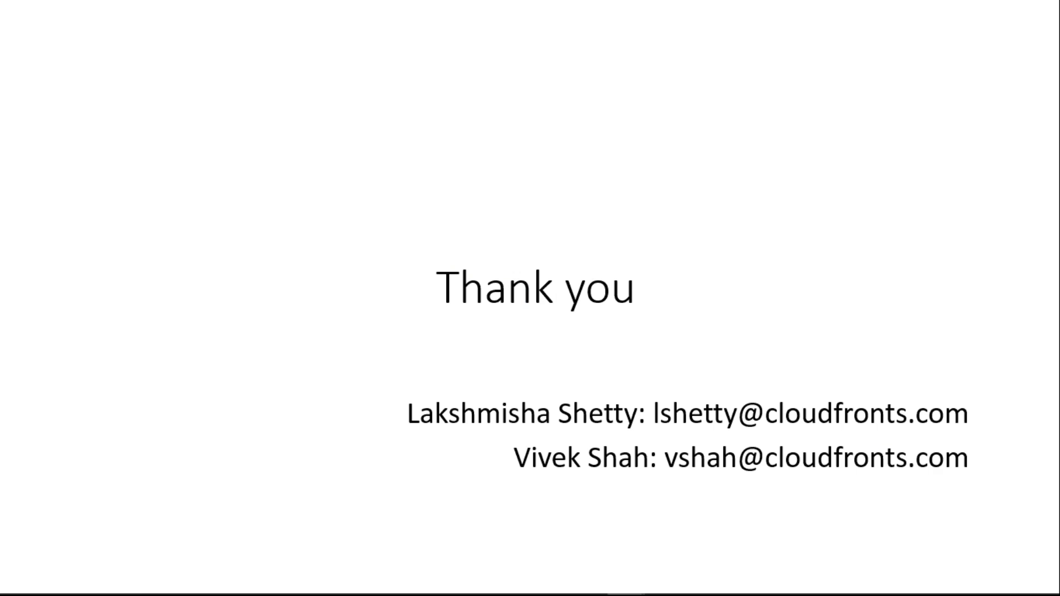